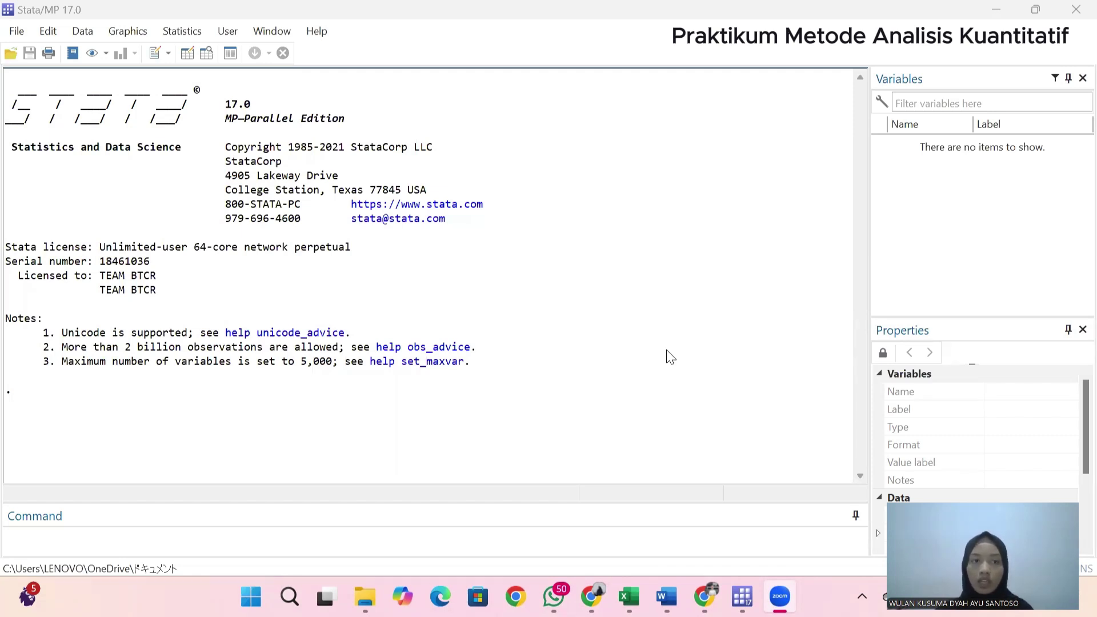
Open the empty Data Editor for editing, and switch to Sheet1 of the Book2 workbook in Excel.
{"action": "left_click", "coordinate": [187, 54]}
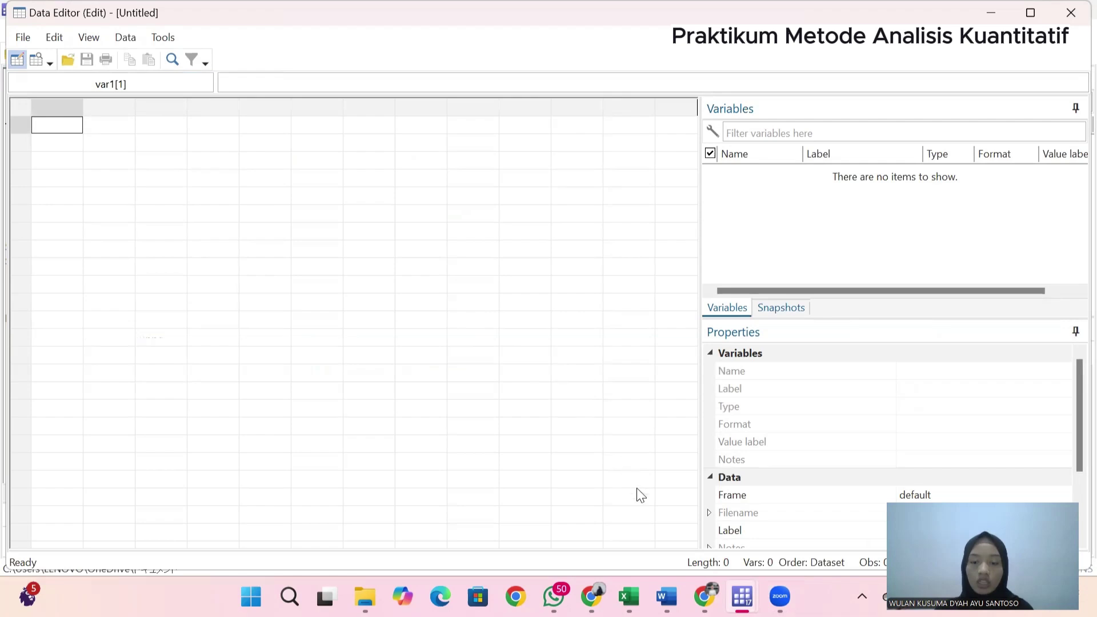
{"action": "mouse_move", "coordinate": [628, 596]}
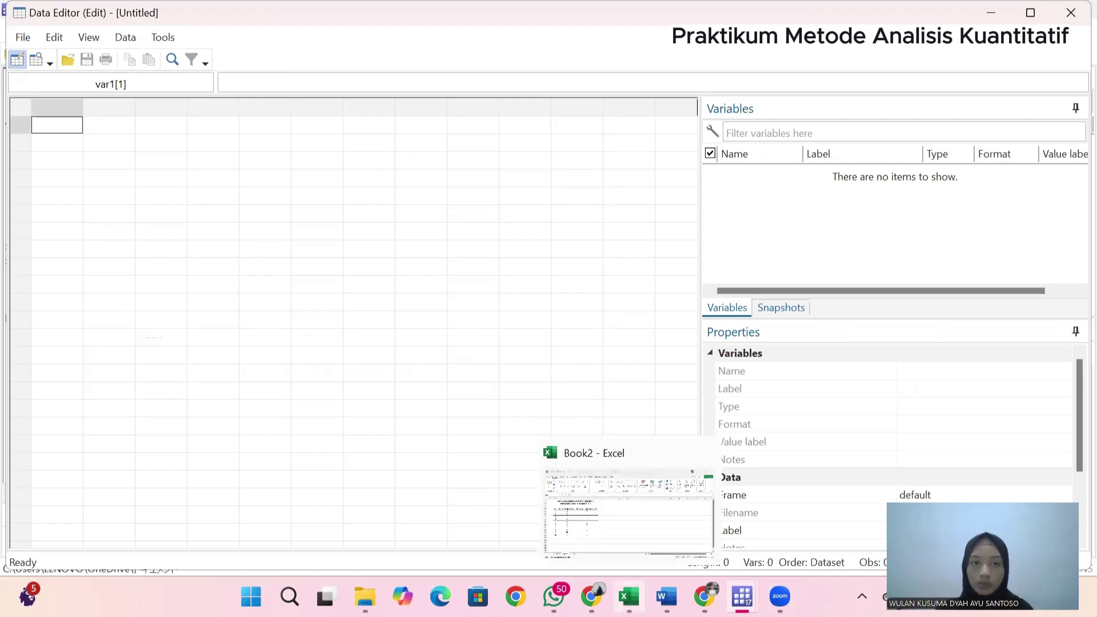
{"action": "left_click", "coordinate": [571, 537]}
{"action": "left_click", "coordinate": [88, 546]}
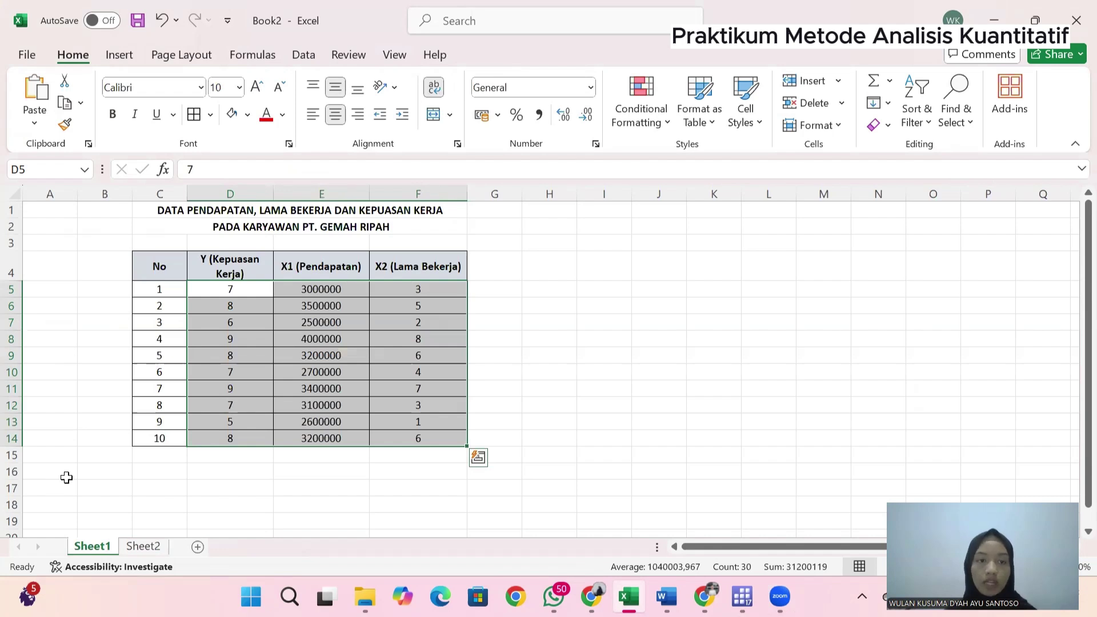
Copy the Y, X1 and X2 data values in cells D5:F14, without the headers and the No column.
{"action": "left_click", "coordinate": [201, 293]}
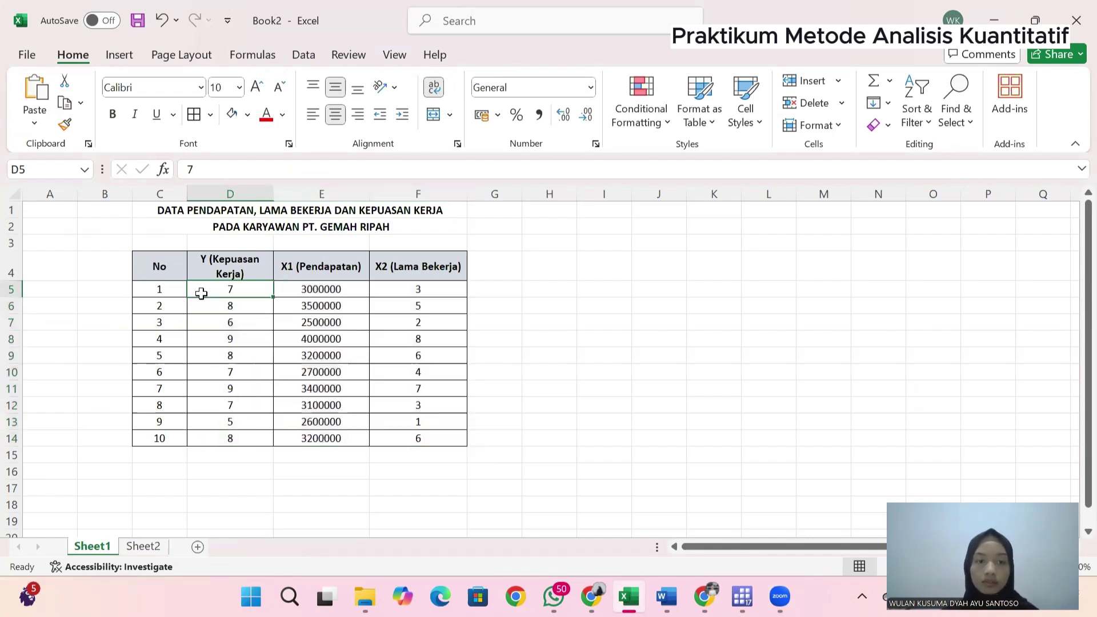
{"action": "key", "text": "shift+Right"}
{"action": "key", "text": "shift+Right"}
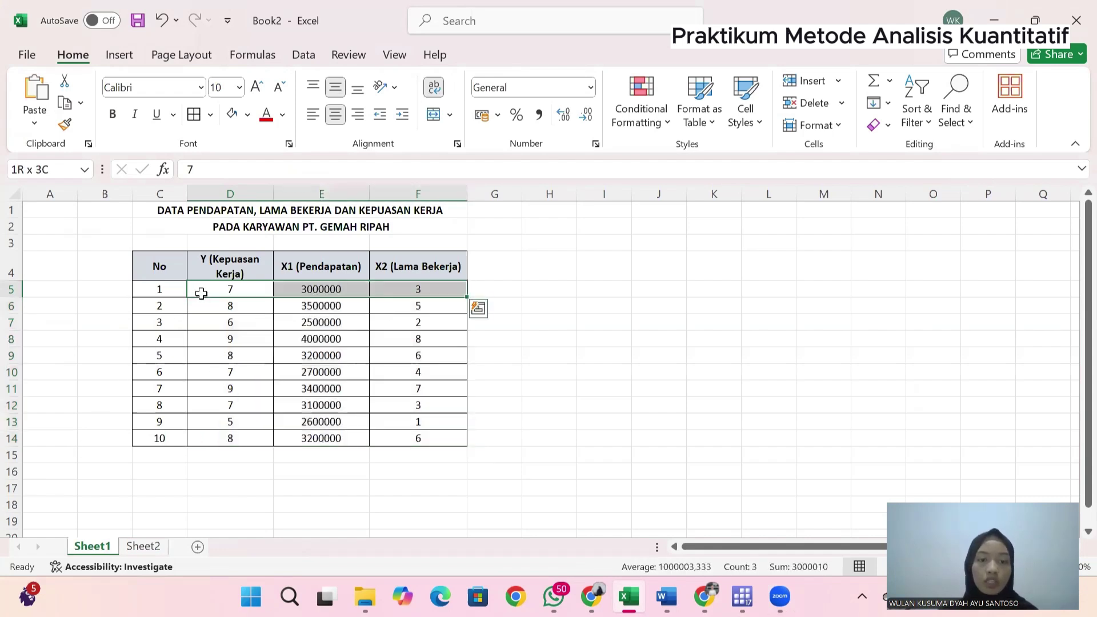
{"action": "key", "text": "shift+Down"}
{"action": "key", "text": "shift+Down"}
{"action": "key", "text": "shift+Down"}
{"action": "key", "text": "shift+Down"}
{"action": "key", "text": "shift+Down"}
{"action": "key", "text": "shift+Down"}
{"action": "key", "text": "shift+Down"}
{"action": "key", "text": "shift+Down"}
{"action": "key", "text": "shift+Down"}
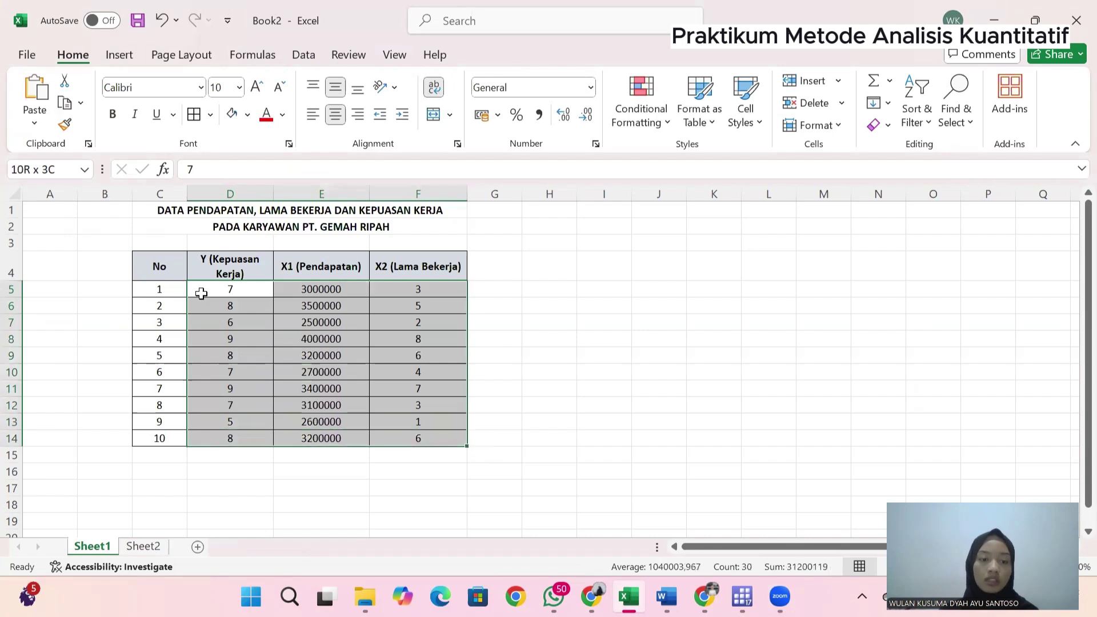
{"action": "key", "text": "ctrl+c"}
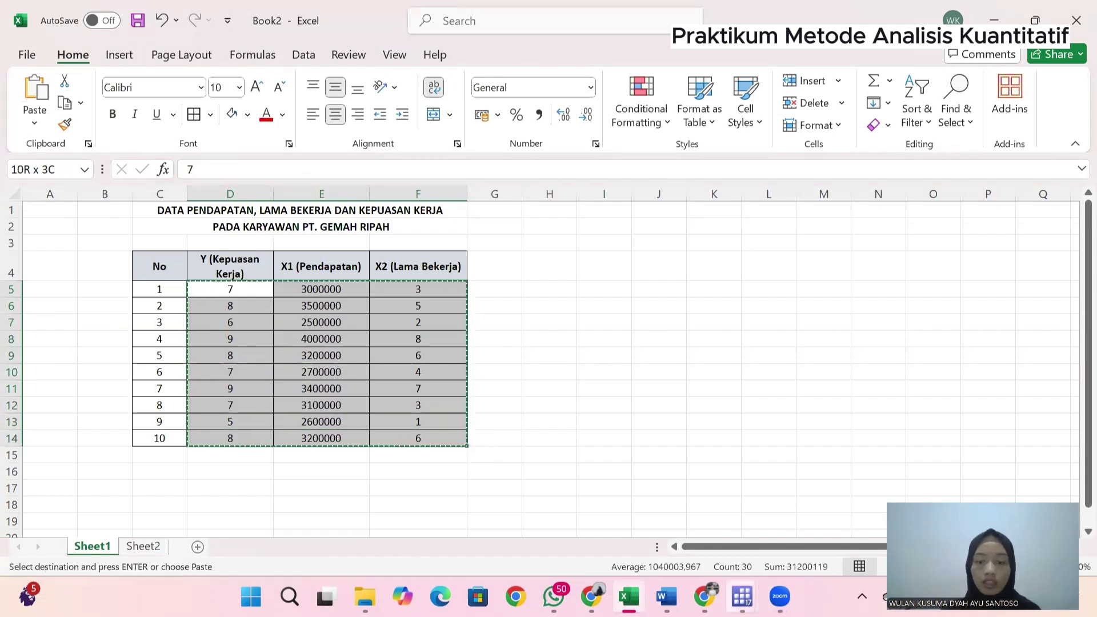
Switch to Stata's Data Editor and paste the copied data starting at the first cell.
{"action": "mouse_move", "coordinate": [742, 596]}
{"action": "left_click", "coordinate": [783, 489]}
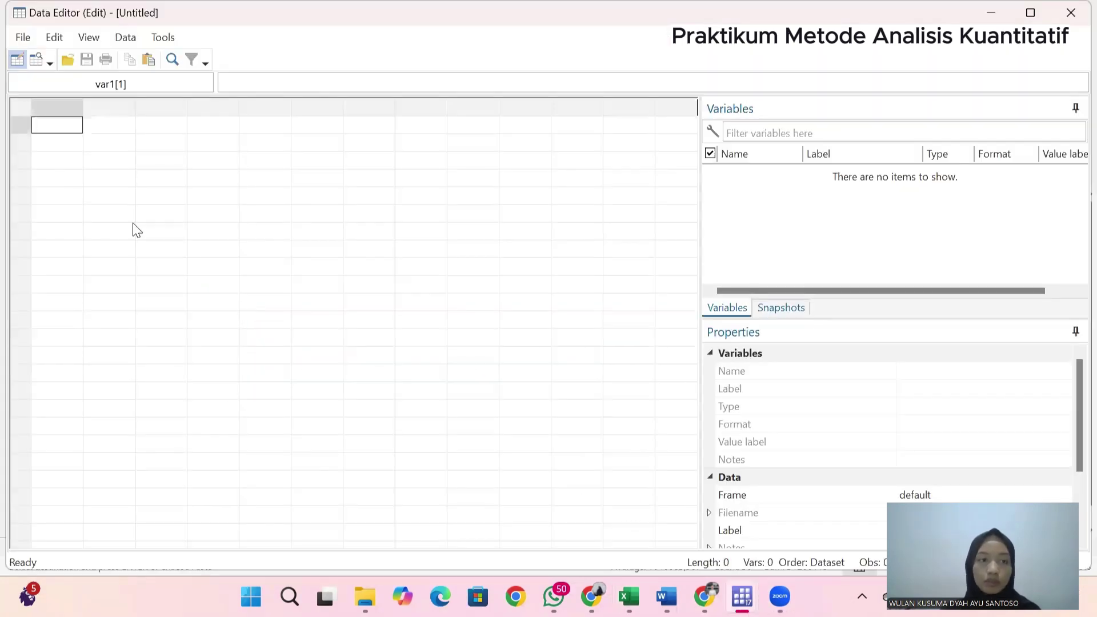
{"action": "key", "text": "ctrl+v"}
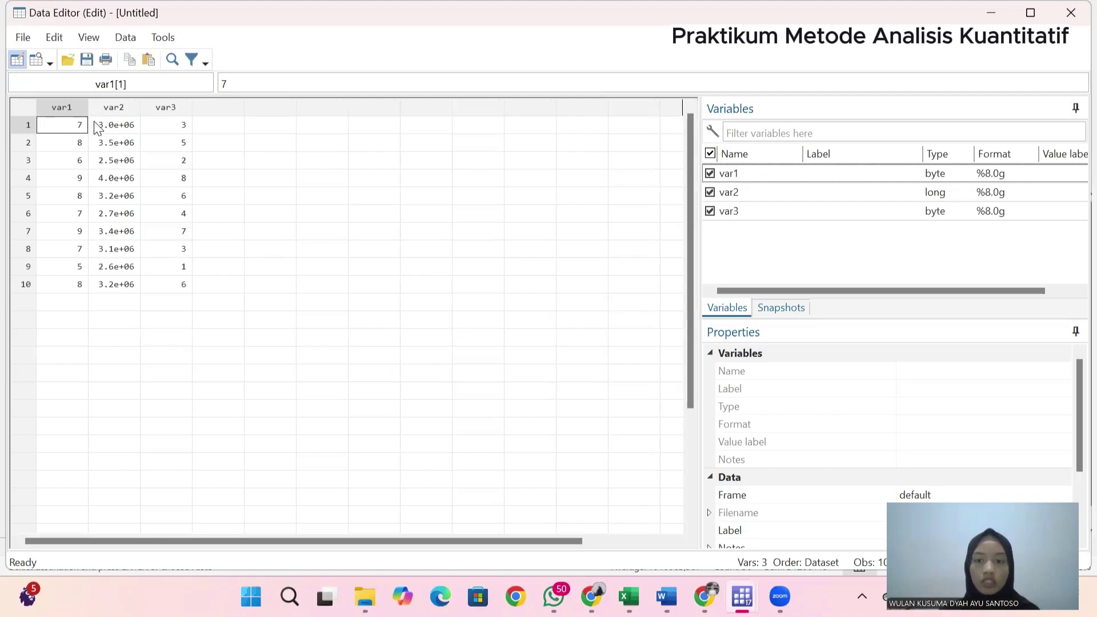
Rename the variable var1 as Y.
{"action": "left_click", "coordinate": [57, 107]}
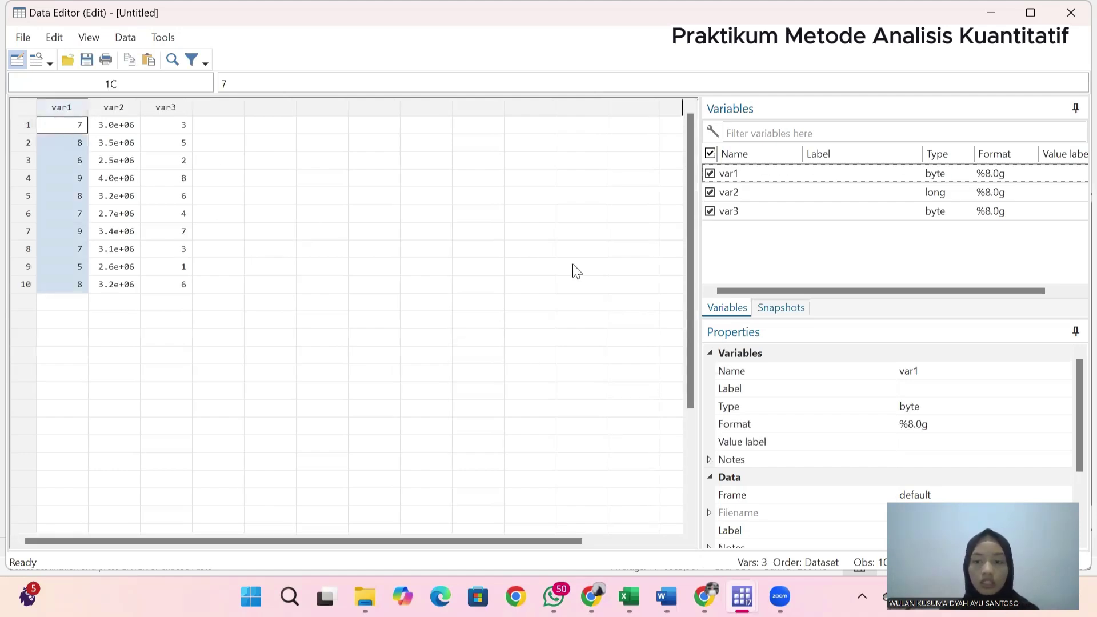
{"action": "left_click", "coordinate": [913, 371]}
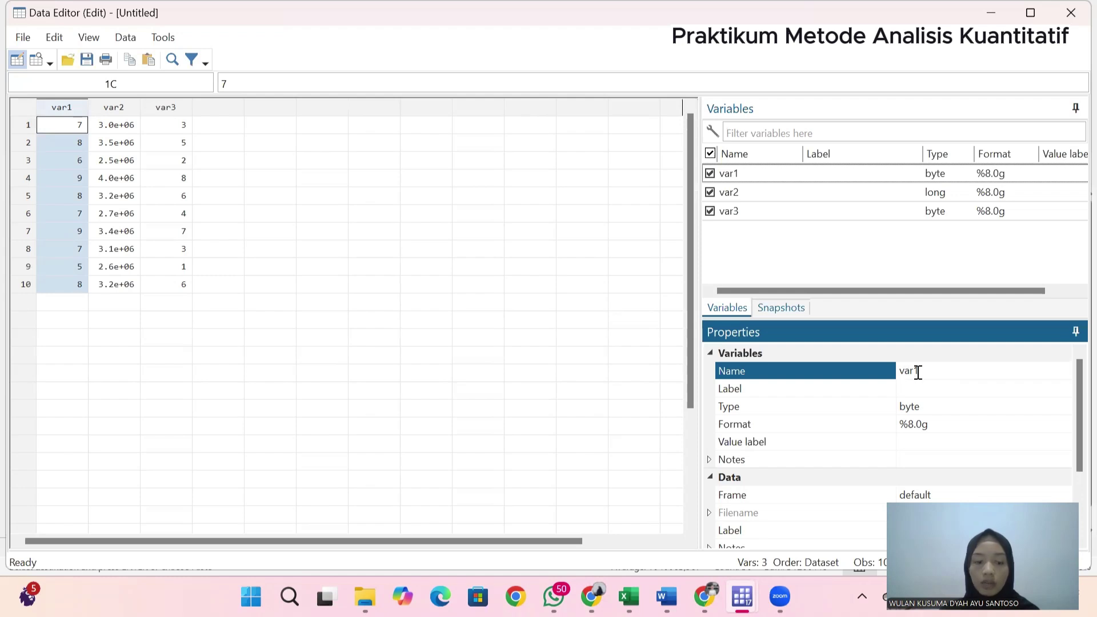
{"action": "double_click", "coordinate": [917, 371]}
{"action": "key", "text": "Caps_Lock"}
{"action": "type", "text": "Y"}
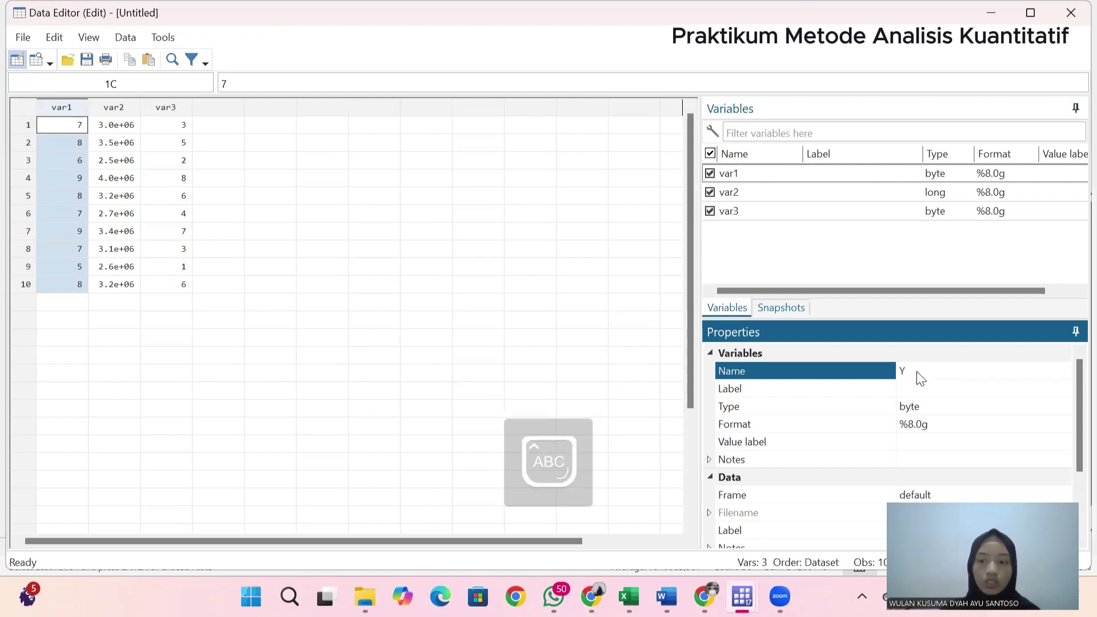
{"action": "key", "text": "Return"}
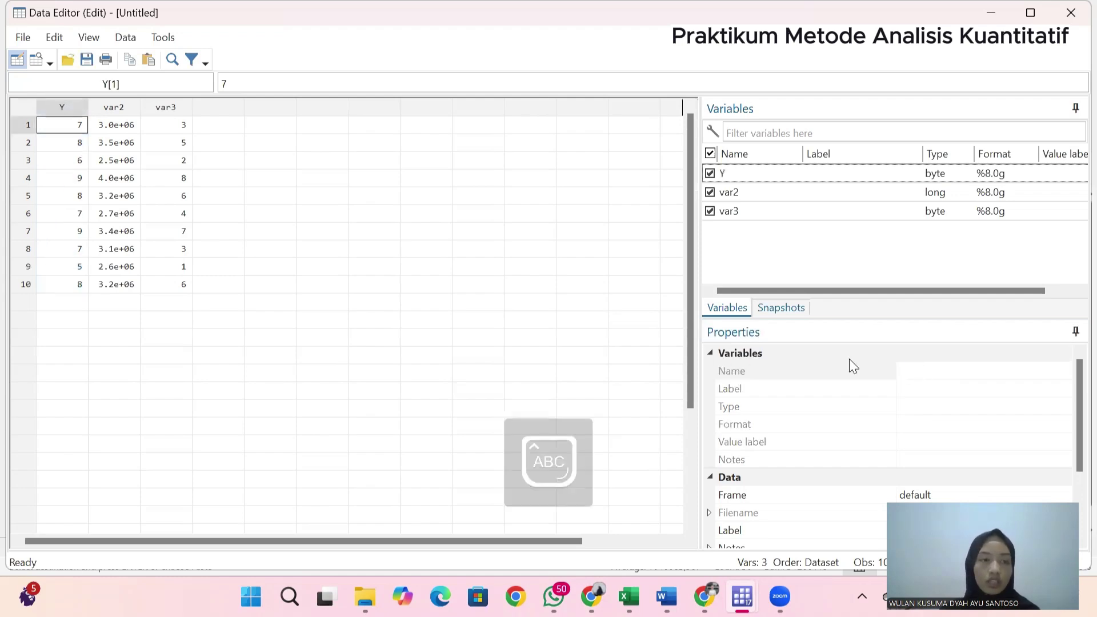
Rename the variable var2 as X1.
{"action": "left_click", "coordinate": [114, 130]}
{"action": "left_click", "coordinate": [917, 371]}
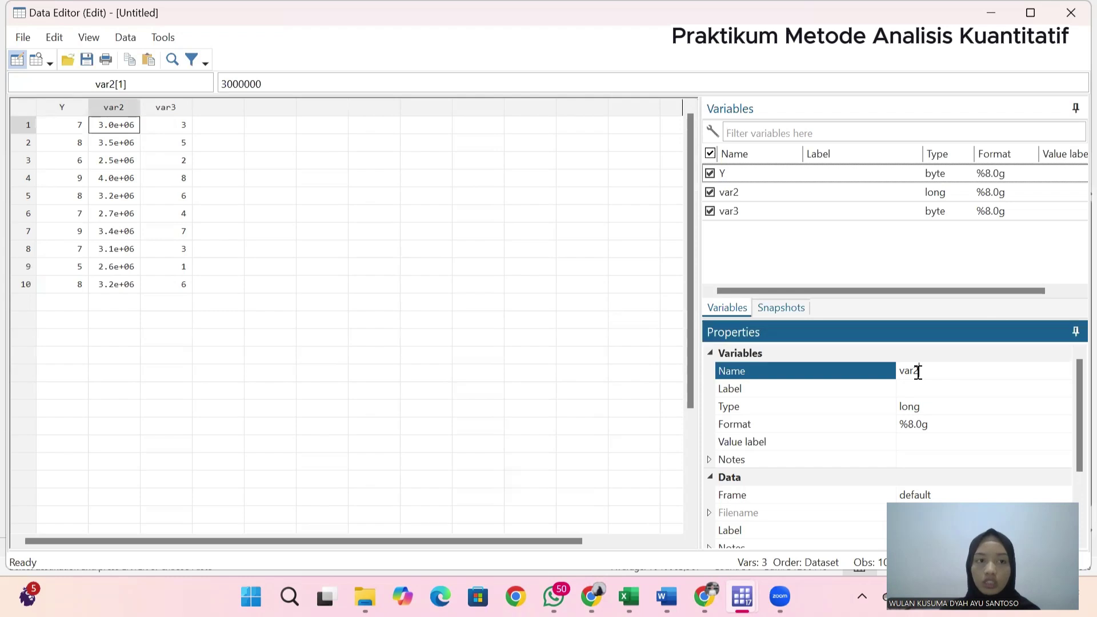
{"action": "double_click", "coordinate": [917, 372]}
{"action": "type", "text": "X1"}
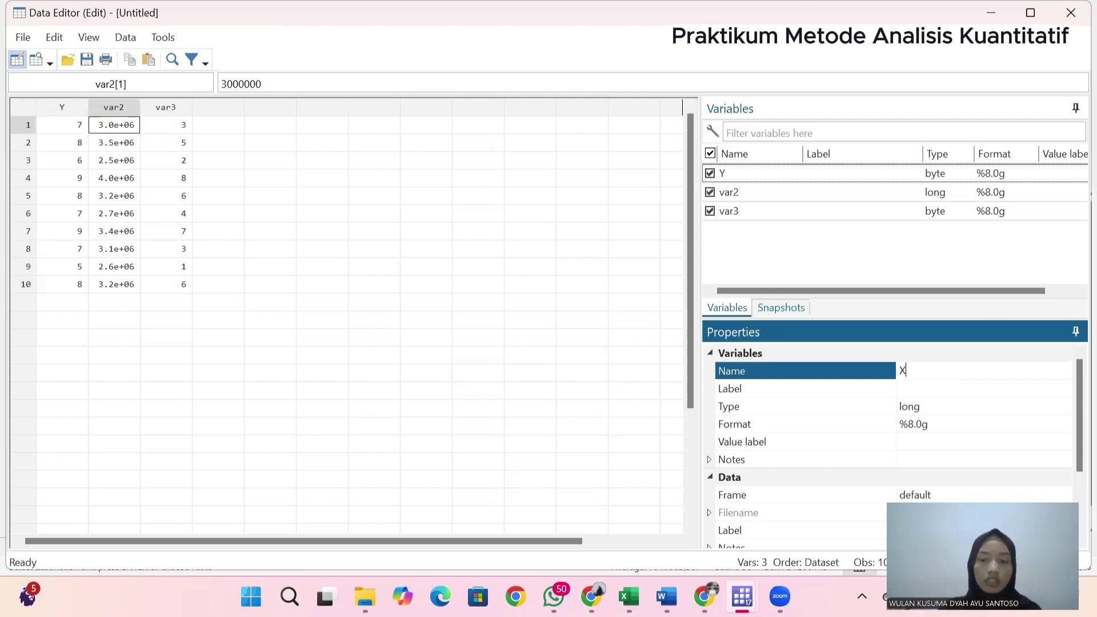
{"action": "key", "text": "Return"}
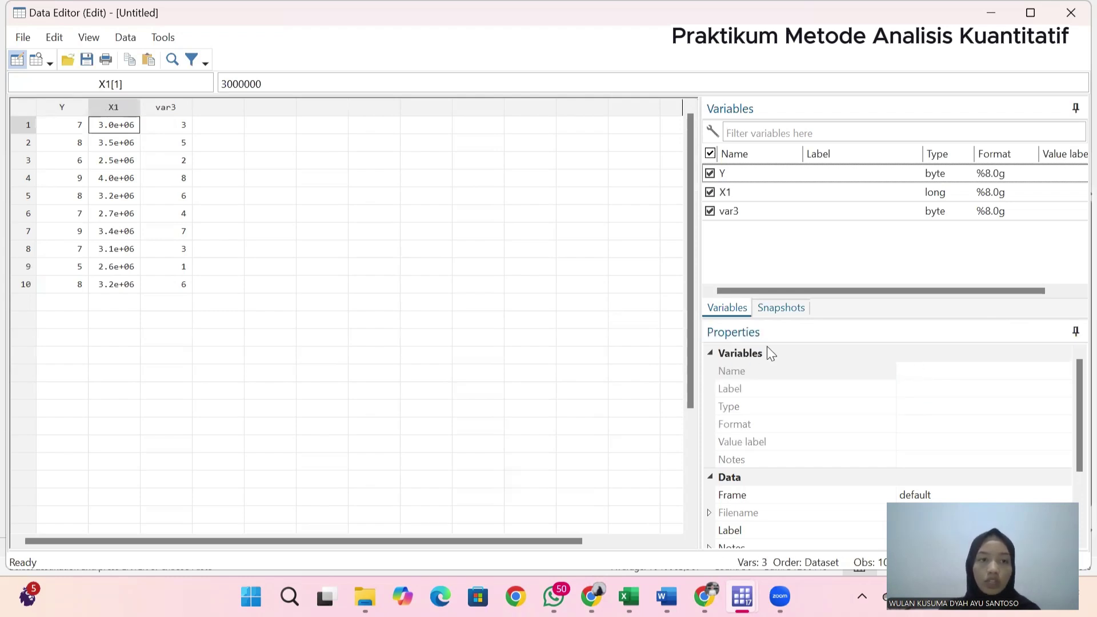
Rename the variable var3 as X2.
{"action": "left_click", "coordinate": [167, 124]}
{"action": "left_click", "coordinate": [914, 372]}
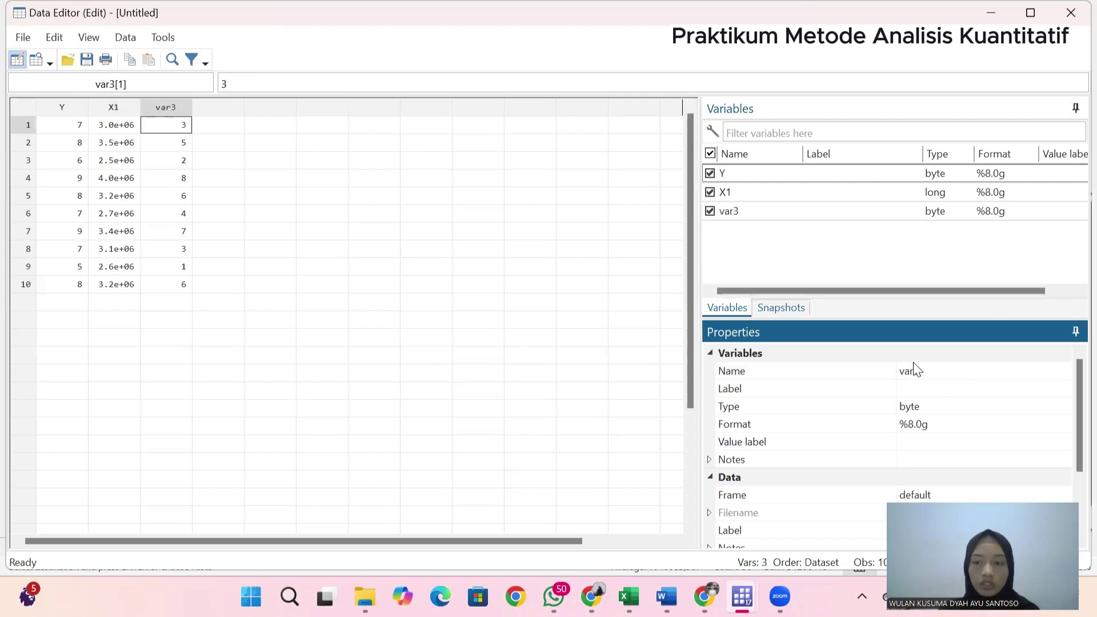
{"action": "left_click", "coordinate": [913, 371]}
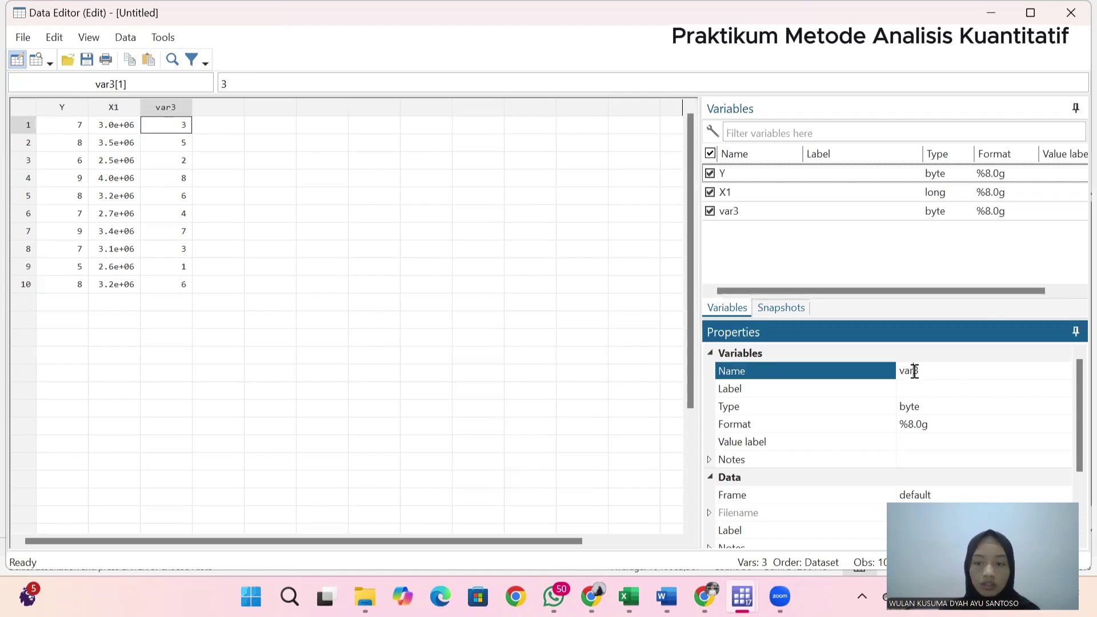
{"action": "type", "text": "X2"}
{"action": "key", "text": "Return"}
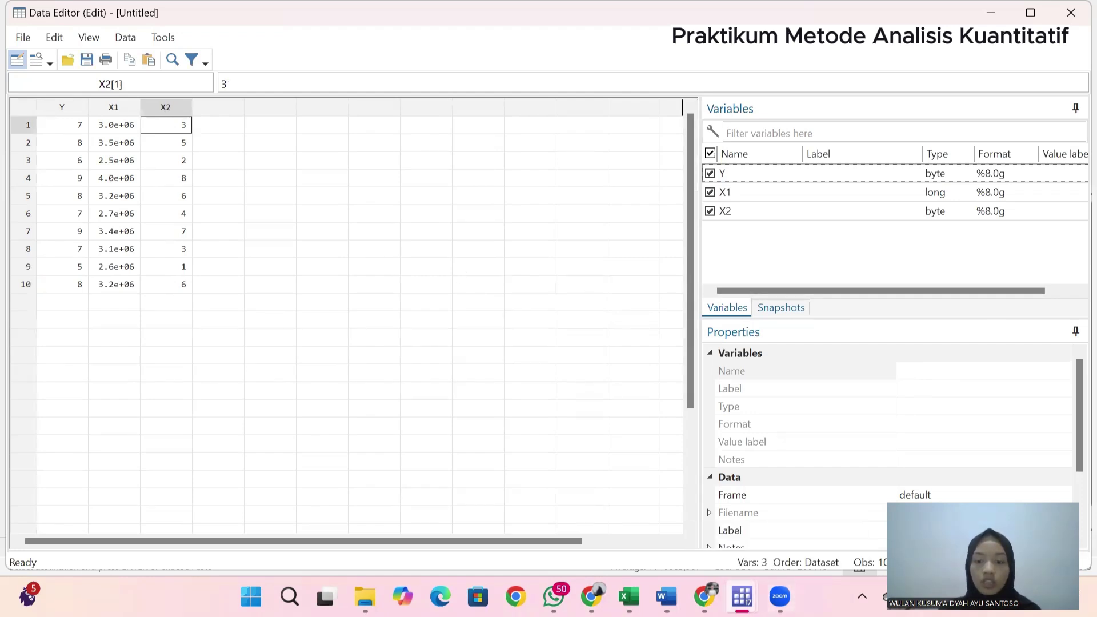
Return to the main Stata window and compute the pairwise correlations of all variables with pwcorr.
{"action": "mouse_move", "coordinate": [742, 596]}
{"action": "left_click", "coordinate": [685, 530]}
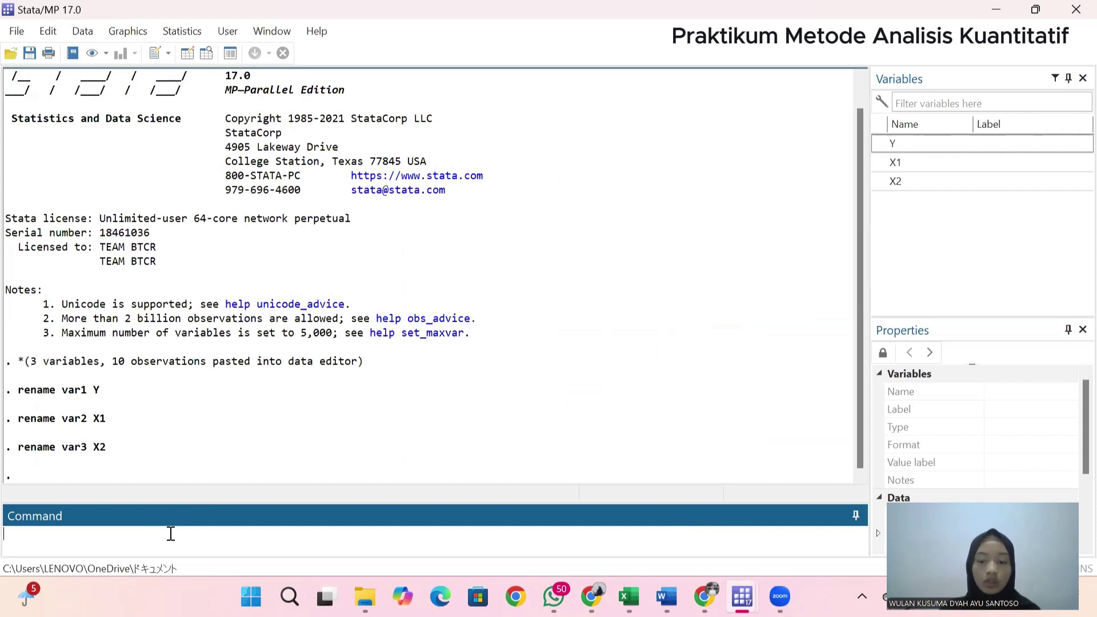
{"action": "type", "text": "pwcorr"}
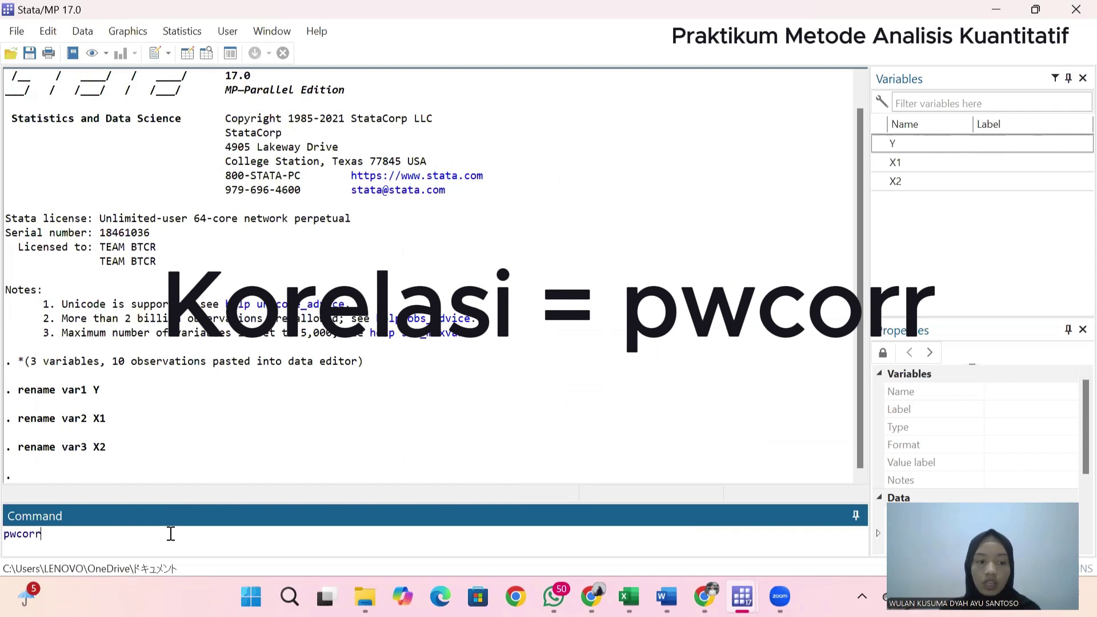
{"action": "key", "text": "Return"}
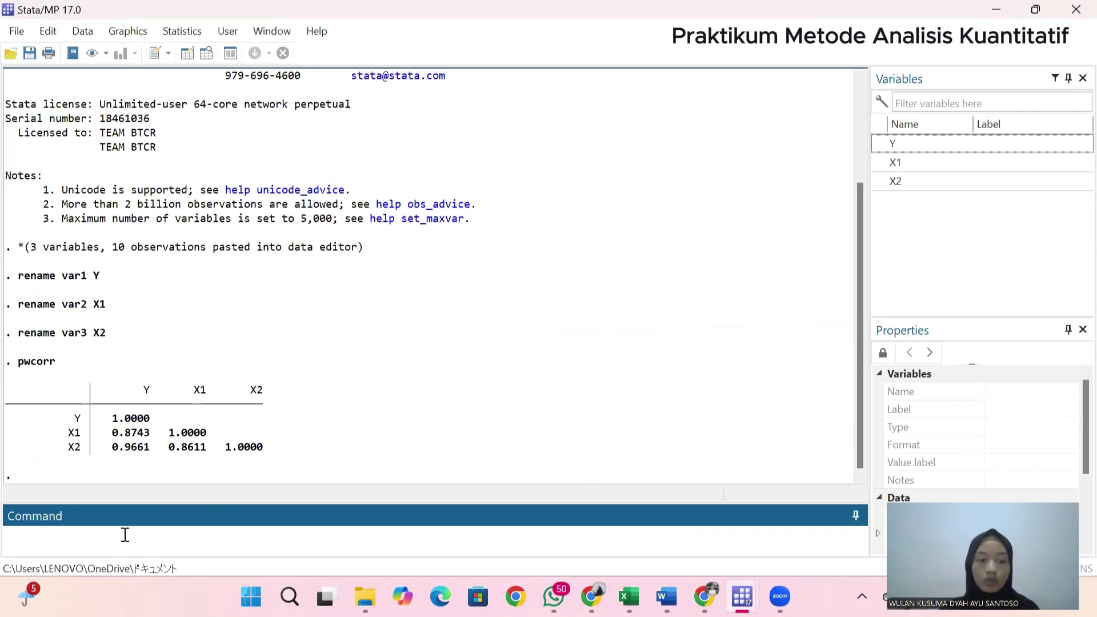
Run the multiple regression of Y on X1 and X2 with the command regres Y X1 X2.
{"action": "type", "text": "regress"}
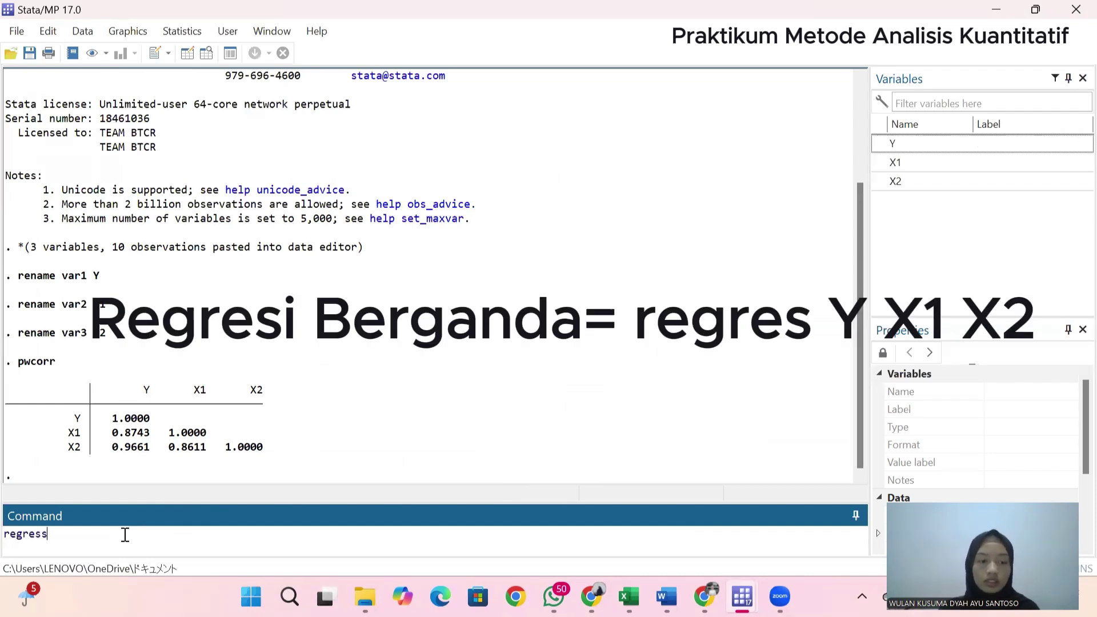
{"action": "key", "text": "BackSpace"}
{"action": "type", "text": "y"}
{"action": "key", "text": "BackSpace"}
{"action": "key", "text": "Caps_Lock"}
{"action": "type", "text": "Y X1 X2"}
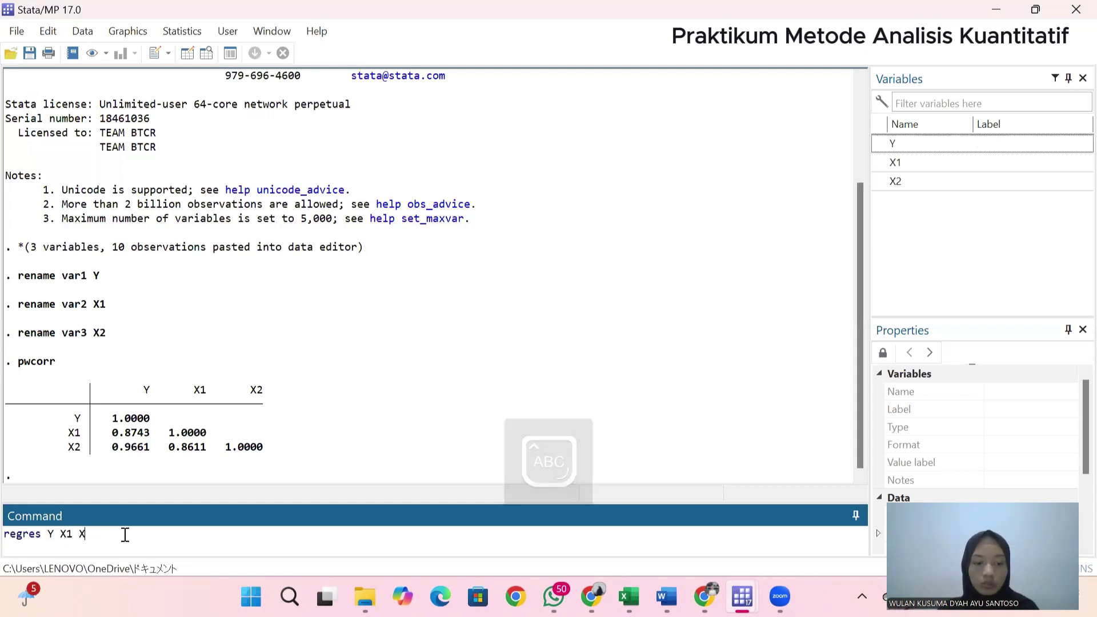
{"action": "key", "text": "Return"}
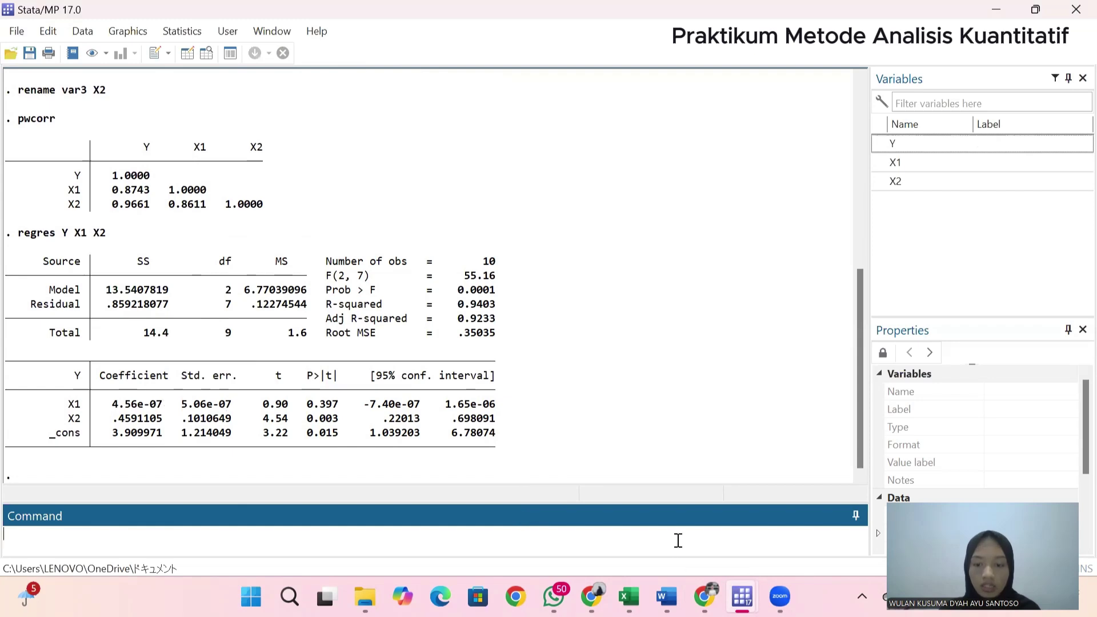
Switch to Document1 in Word and read the written interpretations of the correlation and multiple regression results.
{"action": "mouse_move", "coordinate": [676, 585]}
{"action": "left_click", "coordinate": [574, 503]}
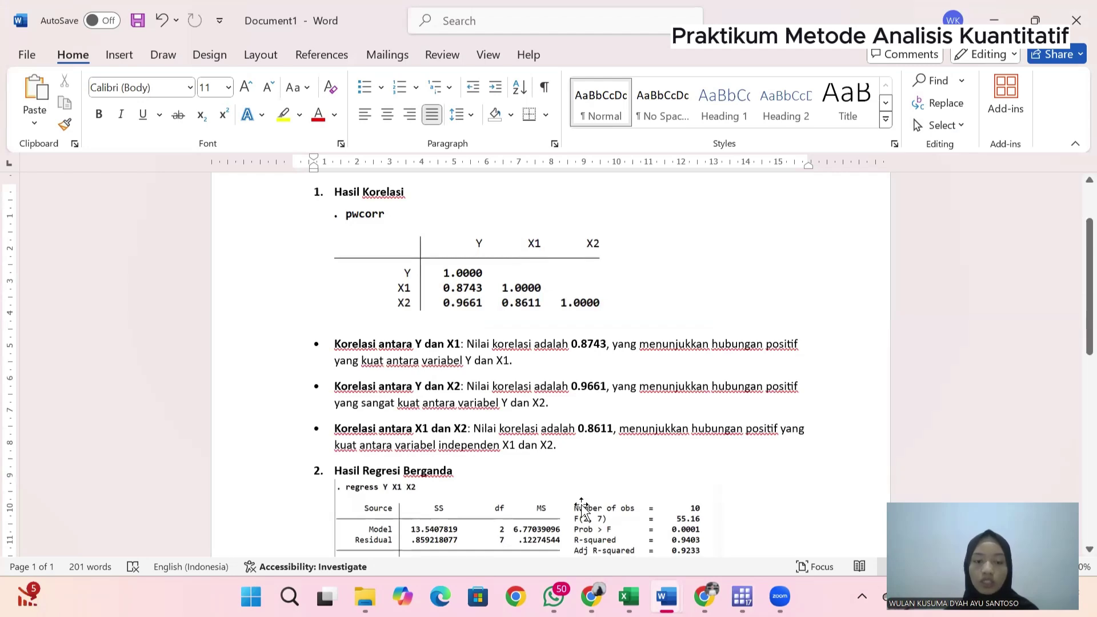
{"action": "scroll", "coordinate": [582, 509], "scroll_direction": "down", "scroll_amount": 5}
{"action": "scroll", "coordinate": [582, 505], "scroll_direction": "down", "scroll_amount": 3}
{"action": "scroll", "coordinate": [583, 505], "scroll_direction": "down", "scroll_amount": 1}
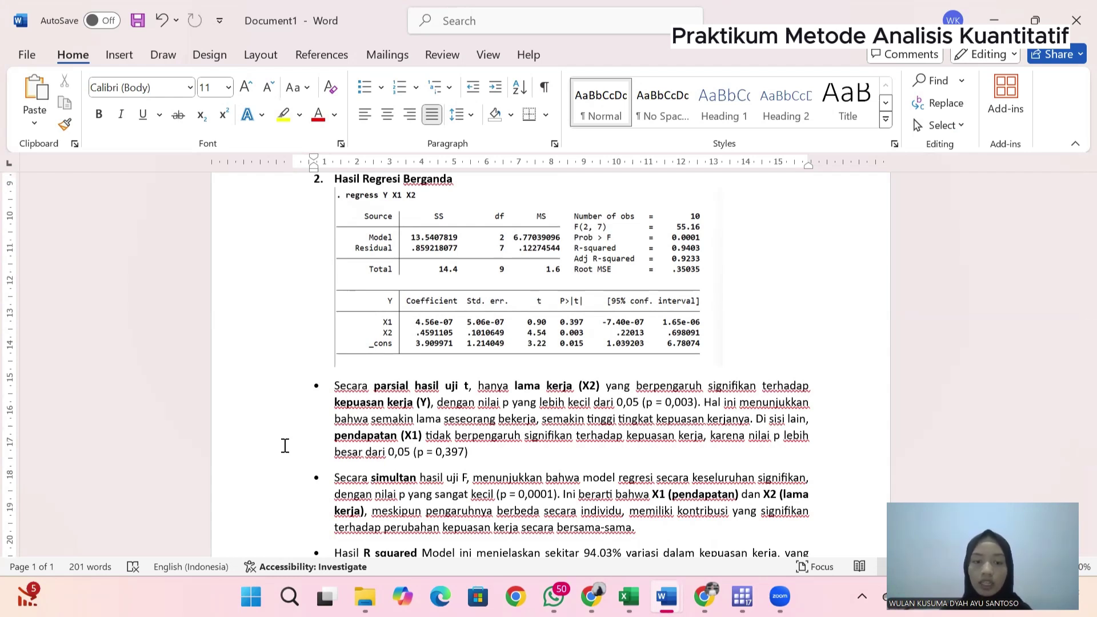
{"action": "scroll", "coordinate": [284, 445], "scroll_direction": "down", "scroll_amount": 1}
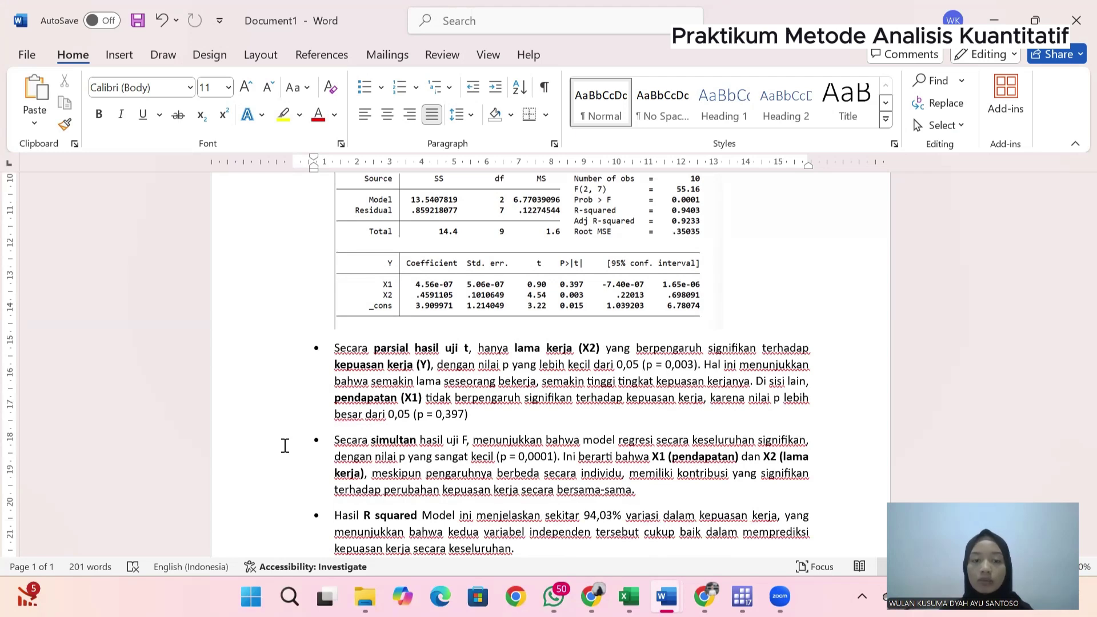
{"action": "scroll", "coordinate": [284, 445], "scroll_direction": "down", "scroll_amount": 1}
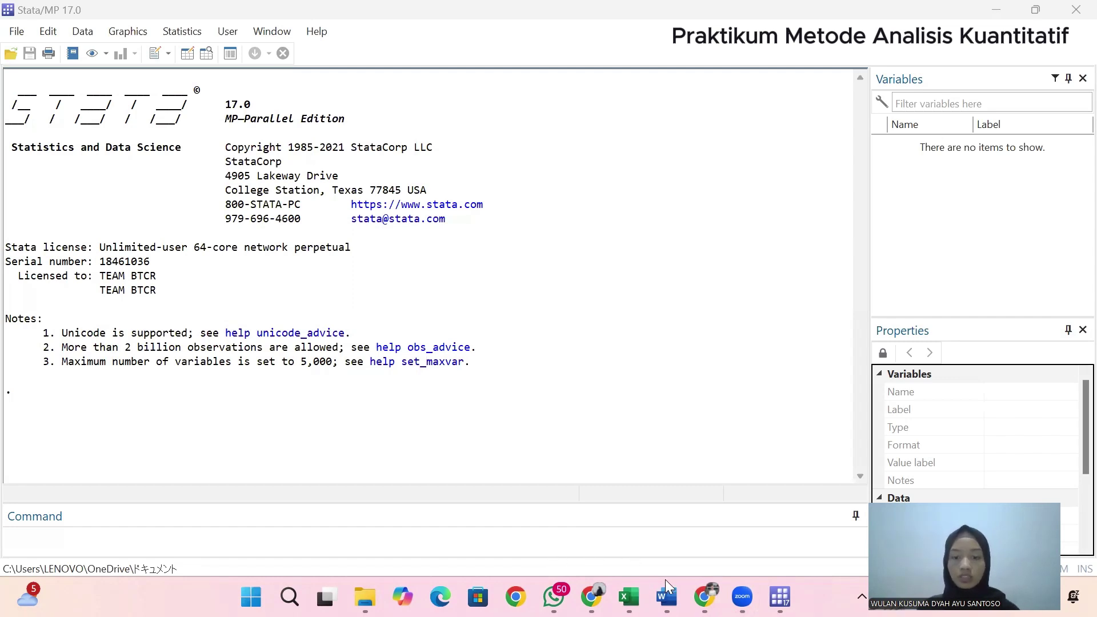
Switch to Excel and copy the Lama Bekerja and Kepuasan Kerja values in cells C5:D14 of Sheet2.
{"action": "left_click", "coordinate": [628, 596]}
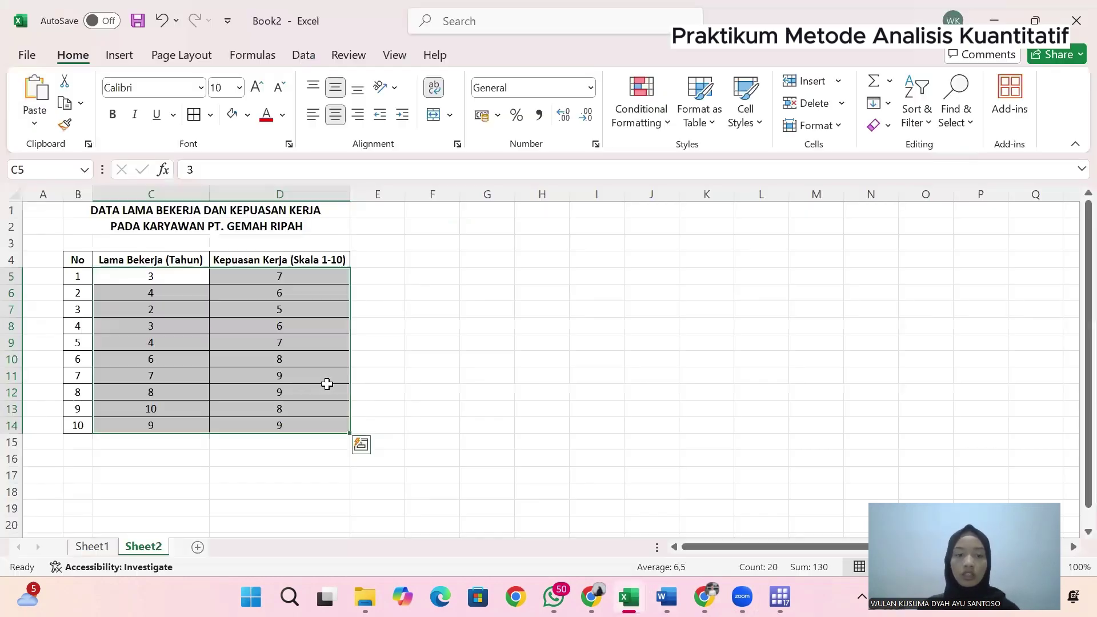
{"action": "left_click", "coordinate": [116, 275]}
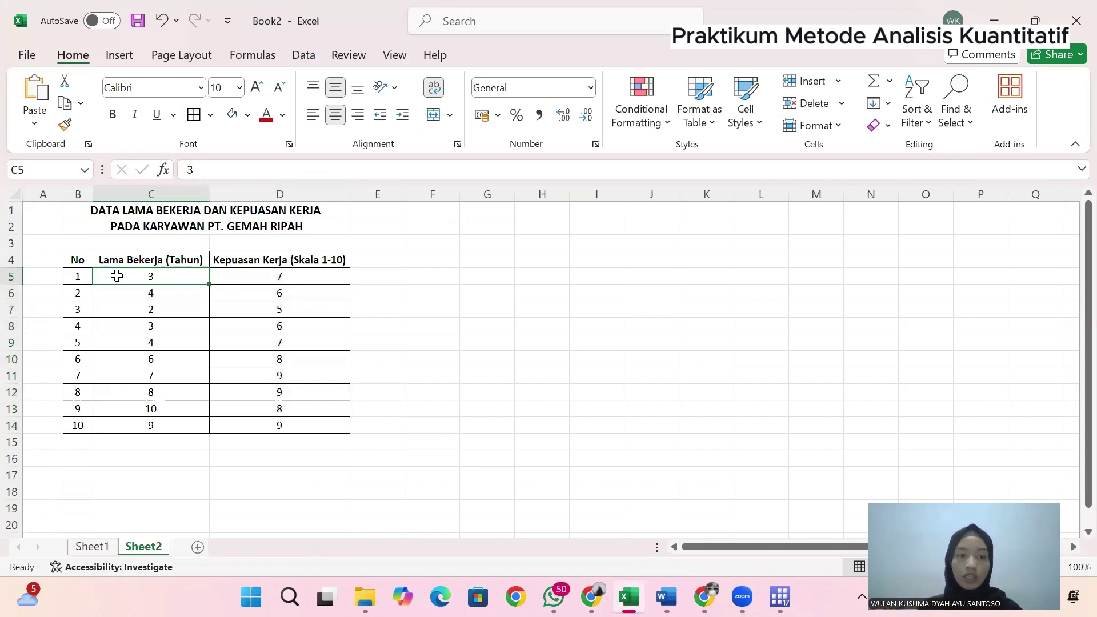
{"action": "key", "text": "shift+Down"}
{"action": "key", "text": "shift+Down"}
{"action": "key", "text": "shift+Down"}
{"action": "key", "text": "shift+Down"}
{"action": "key", "text": "shift+Down"}
{"action": "key", "text": "shift+Down"}
{"action": "key", "text": "shift+Down"}
{"action": "key", "text": "shift+Down"}
{"action": "key", "text": "shift+Down"}
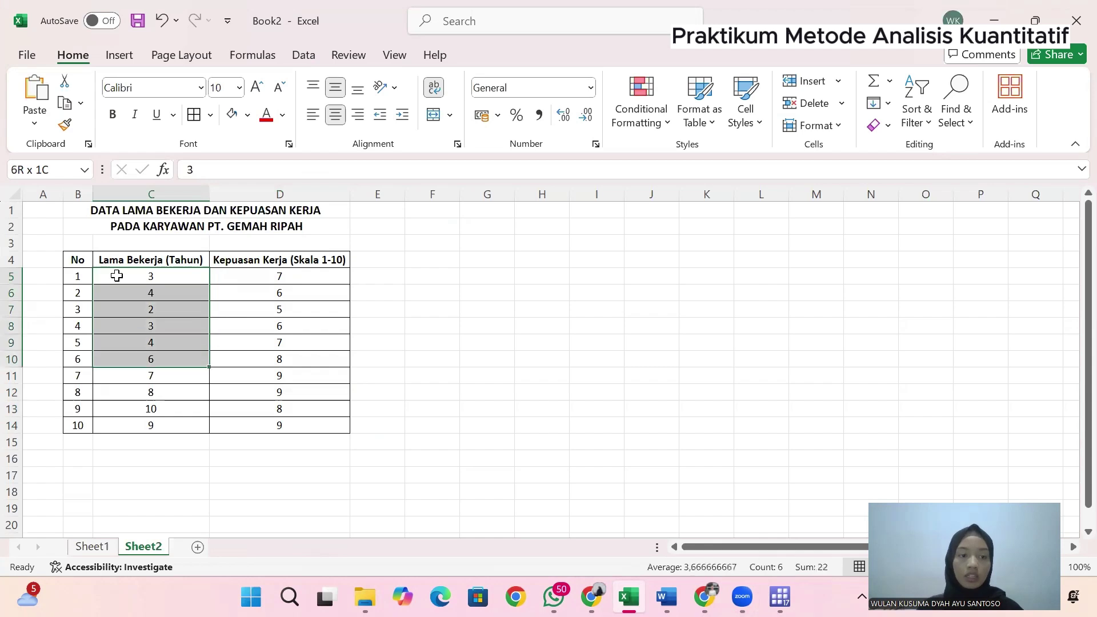
{"action": "key", "text": "shift+Right"}
{"action": "key", "text": "shift+Right"}
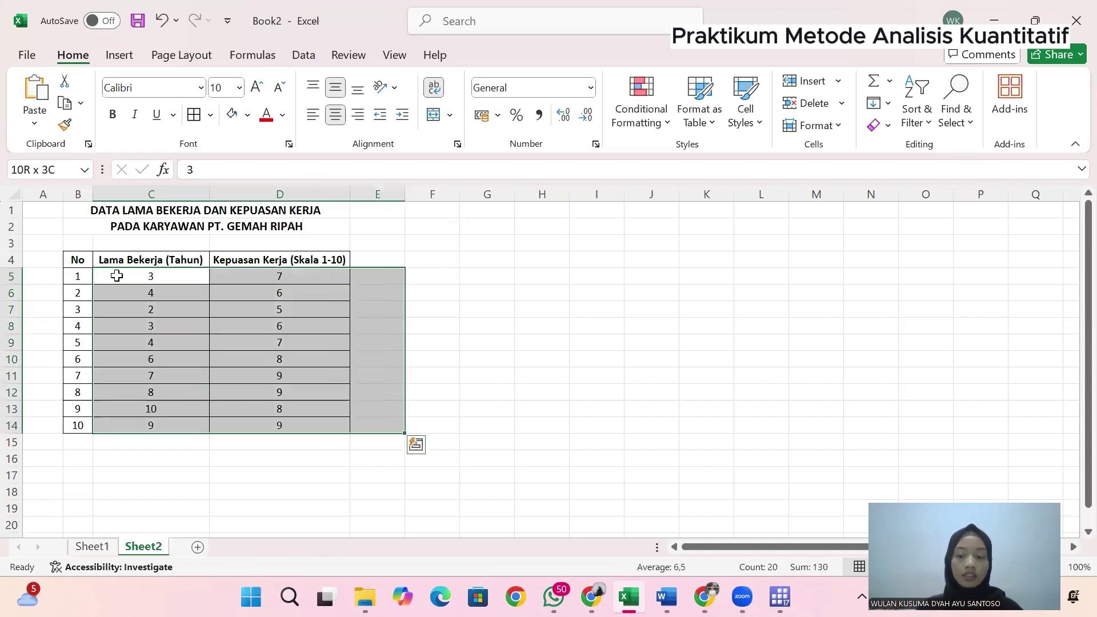
{"action": "key", "text": "shift+Left"}
{"action": "key", "text": "ctrl+c"}
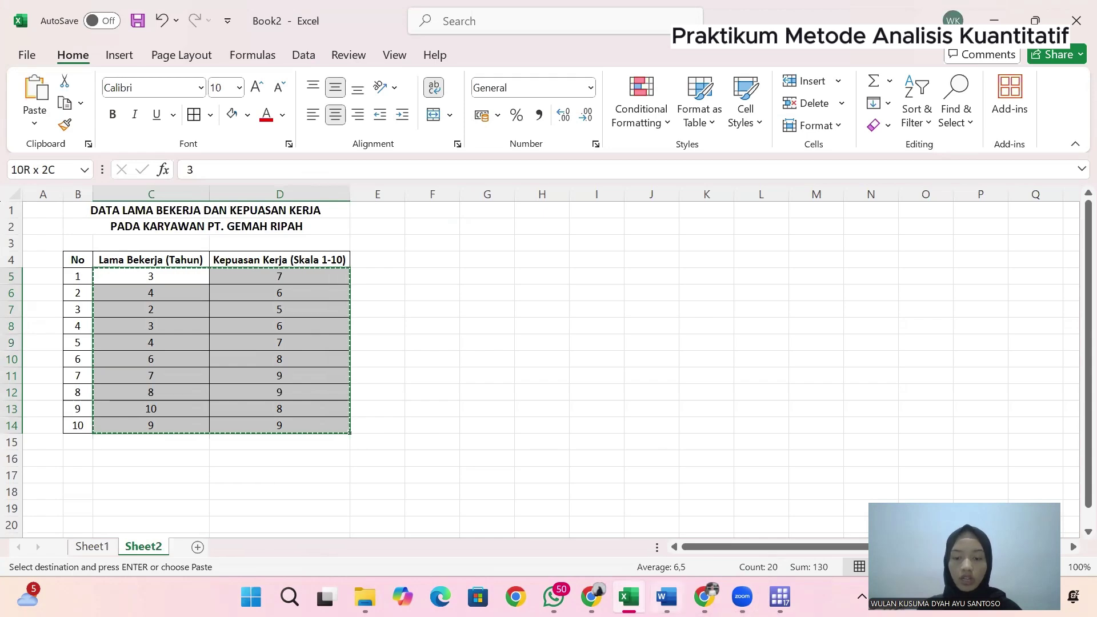
Switch to Stata, open the Data Editor in edit mode and paste the copied two-column data from the first cell.
{"action": "mouse_move", "coordinate": [780, 596]}
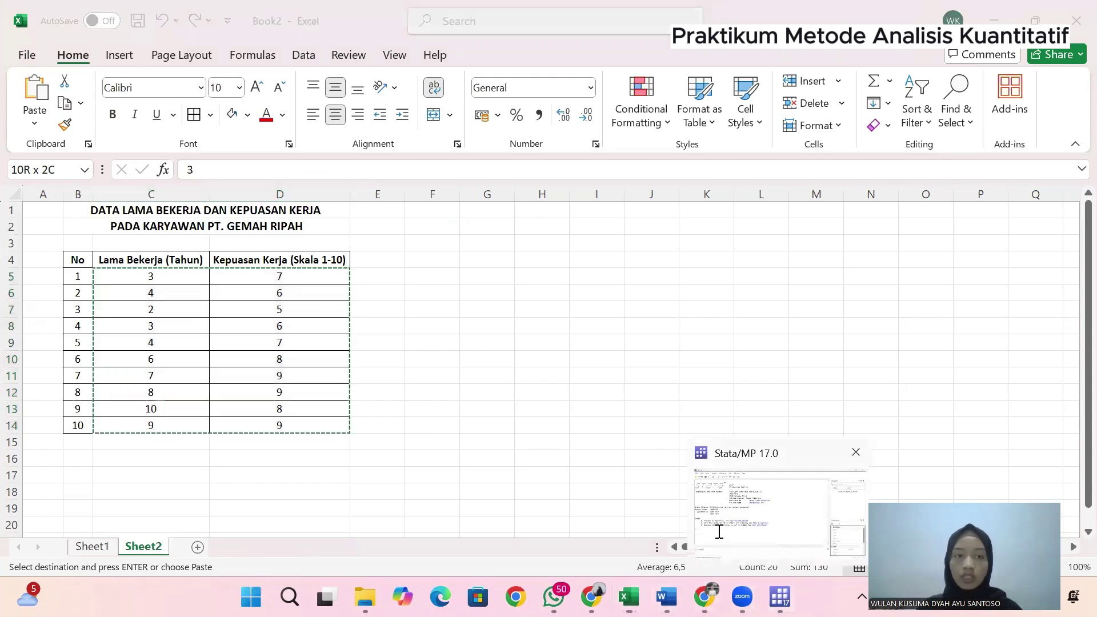
{"action": "left_click", "coordinate": [718, 530]}
{"action": "left_click", "coordinate": [187, 54]}
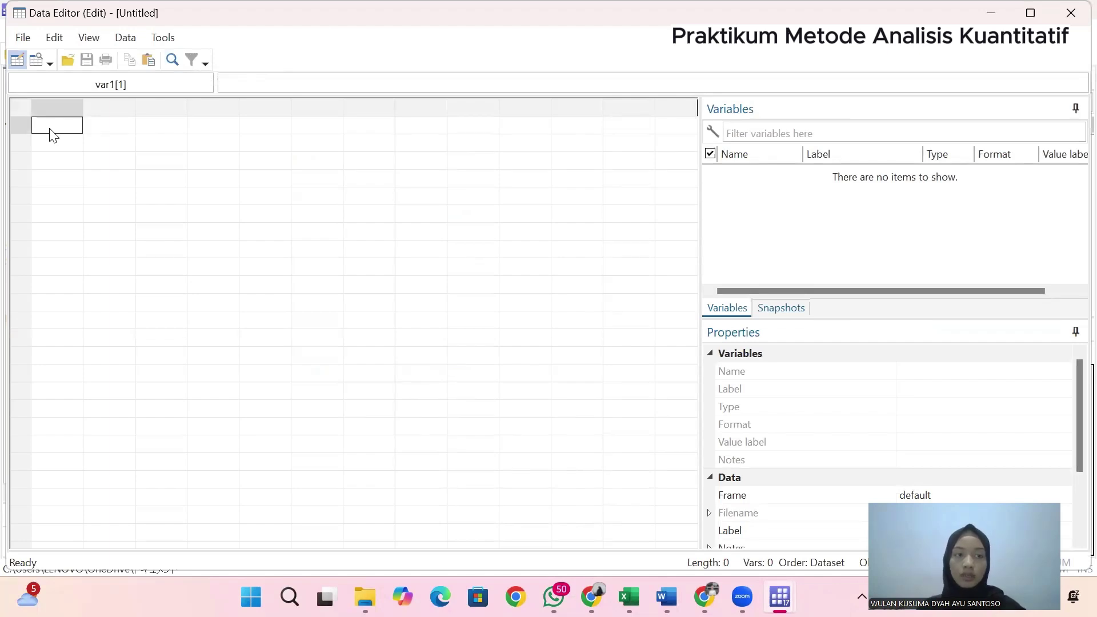
{"action": "key", "text": "ctrl+v"}
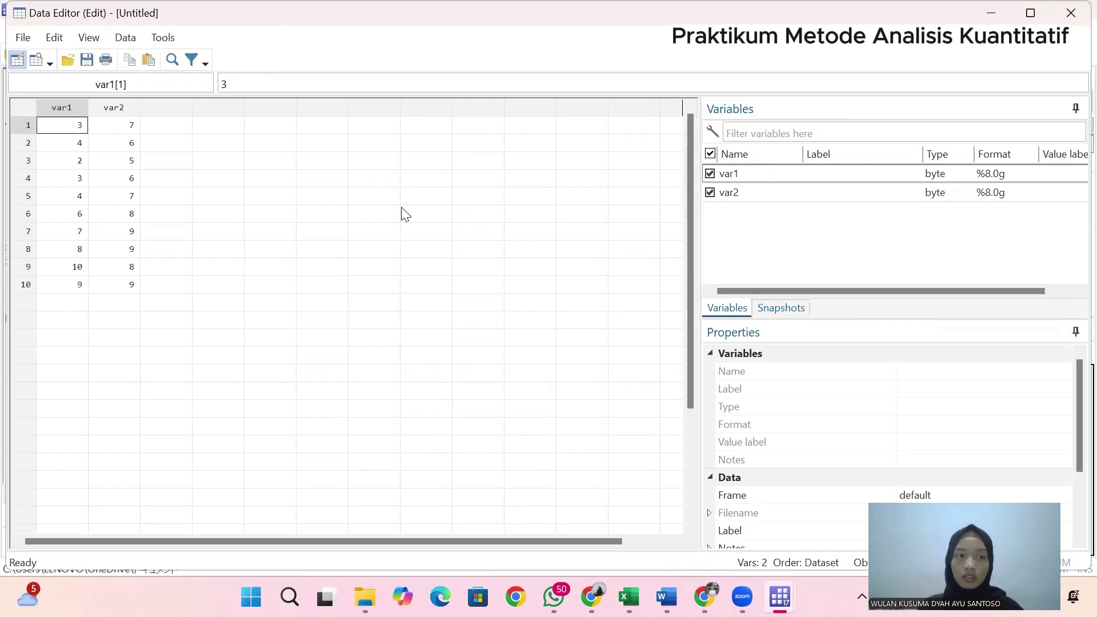
Rename the first variable, var1, as Lama in the Data Editor.
{"action": "left_click", "coordinate": [56, 107]}
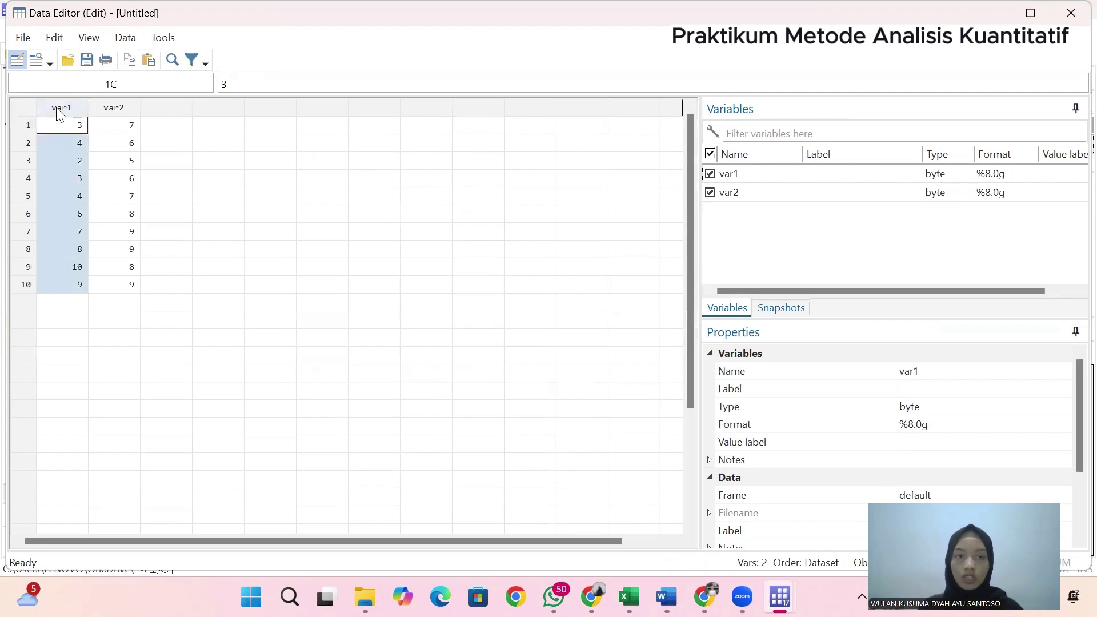
{"action": "left_click", "coordinate": [910, 371]}
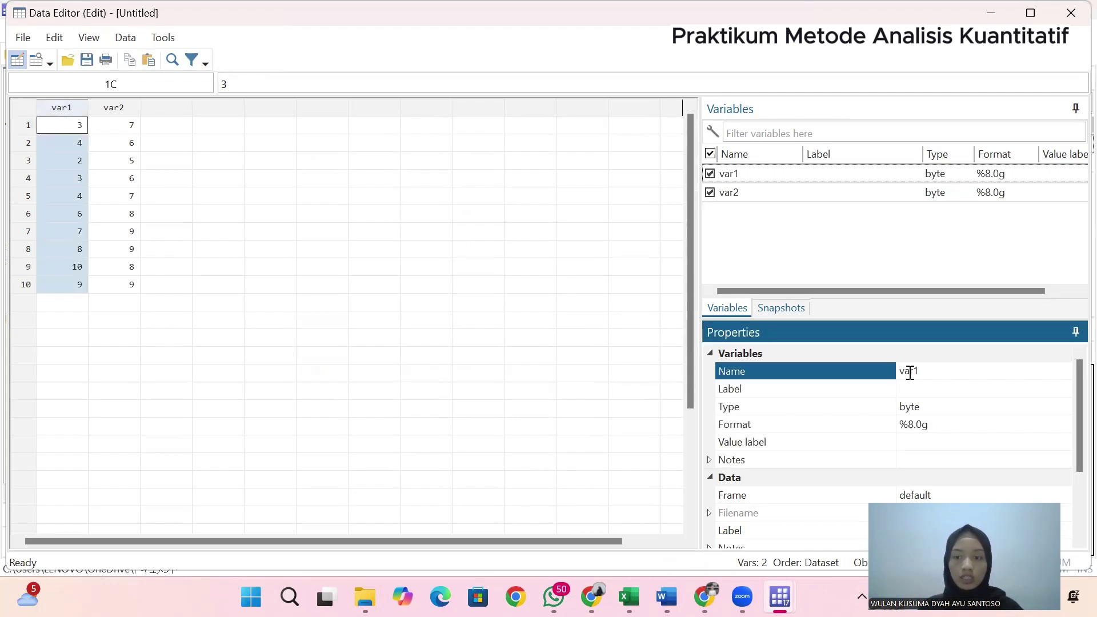
{"action": "left_click", "coordinate": [910, 371]}
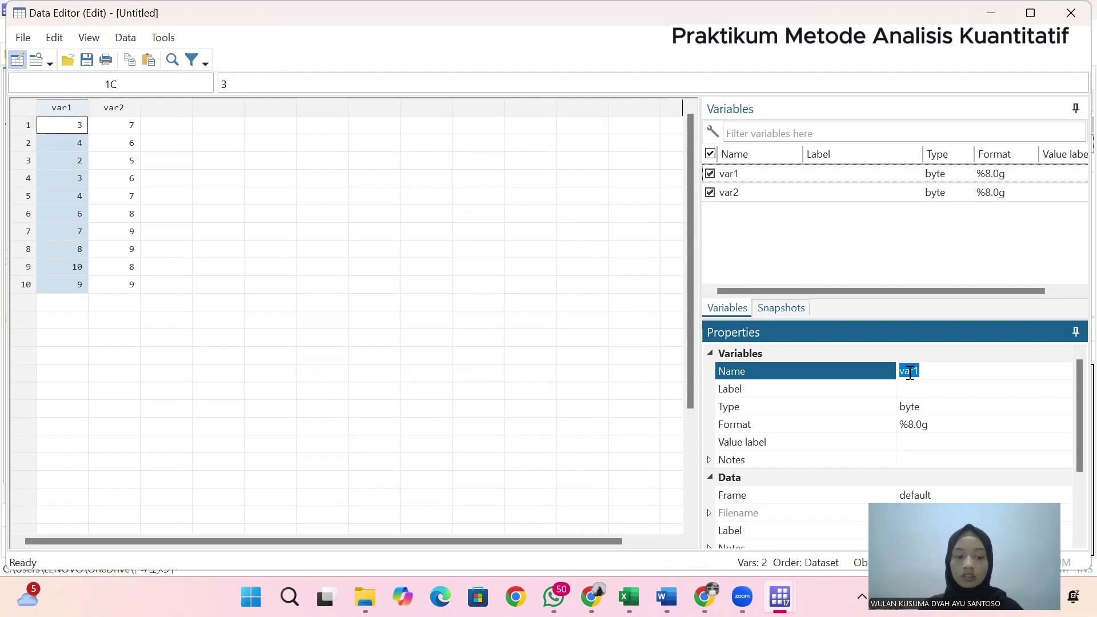
{"action": "key", "text": "Caps_Lock"}
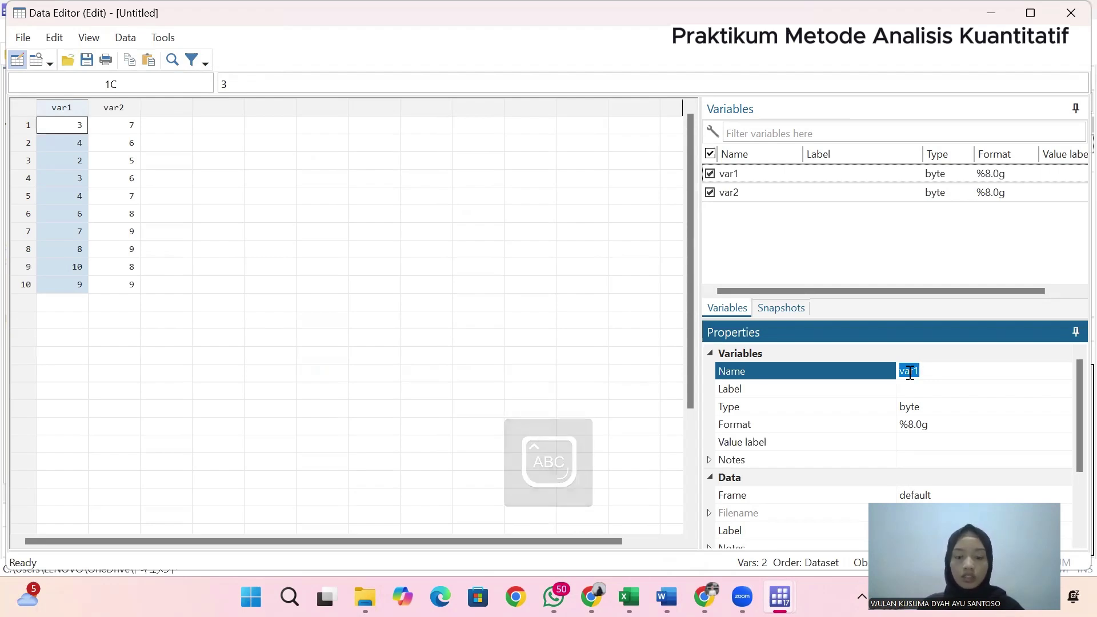
{"action": "type", "text": "L"}
{"action": "key", "text": "Caps_Lock"}
{"action": "type", "text": "ama"}
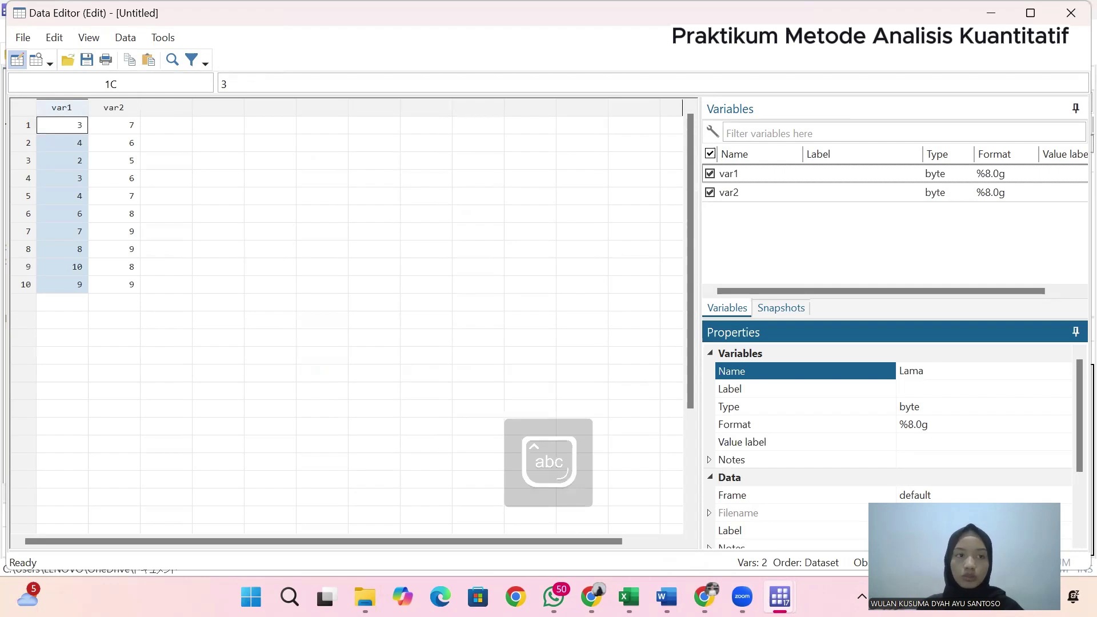
{"action": "left_click", "coordinate": [492, 268]}
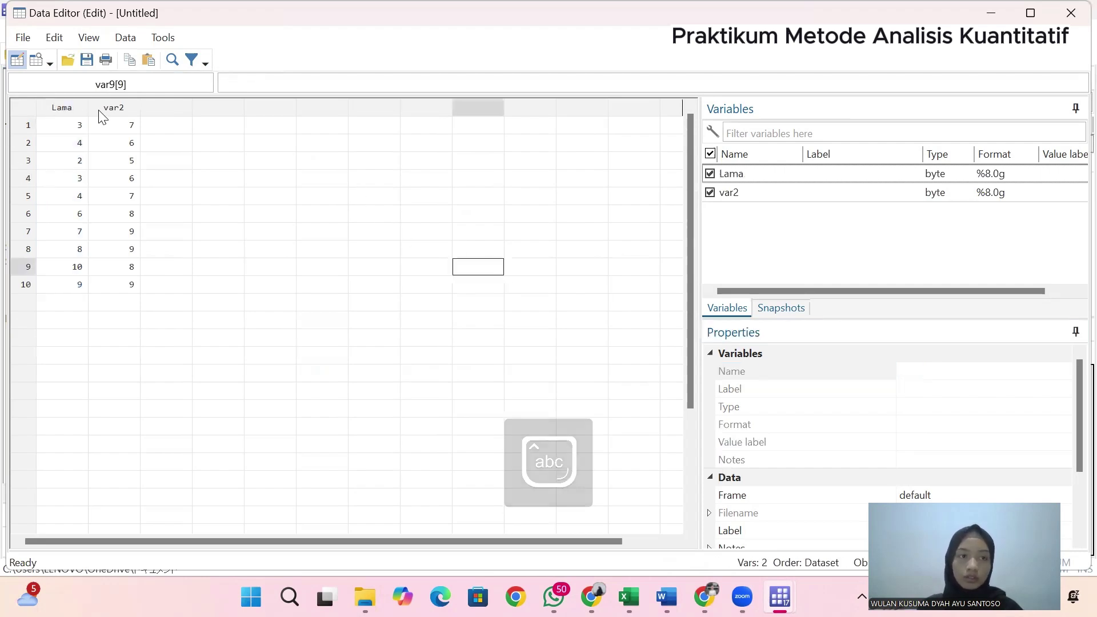
Rename the second variable, var2, as Kepuasan in the Data Editor.
{"action": "left_click", "coordinate": [114, 123]}
{"action": "left_click", "coordinate": [115, 108]}
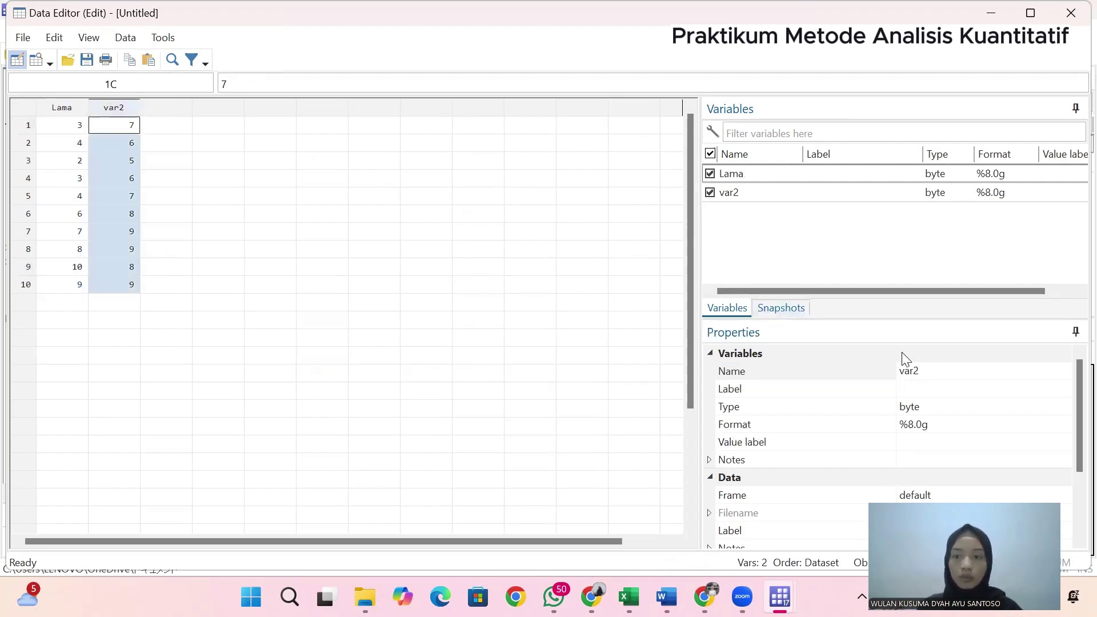
{"action": "left_click", "coordinate": [920, 370]}
{"action": "left_click", "coordinate": [914, 370]}
{"action": "type", "text": "Ke"}
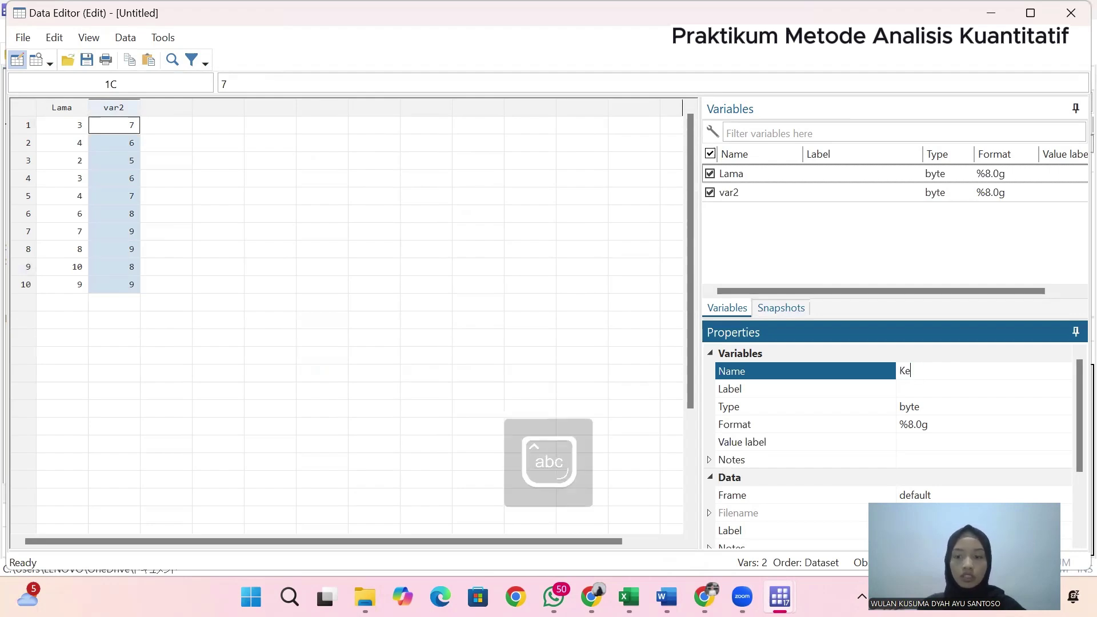
{"action": "type", "text": "puasan"}
{"action": "key", "text": "Return"}
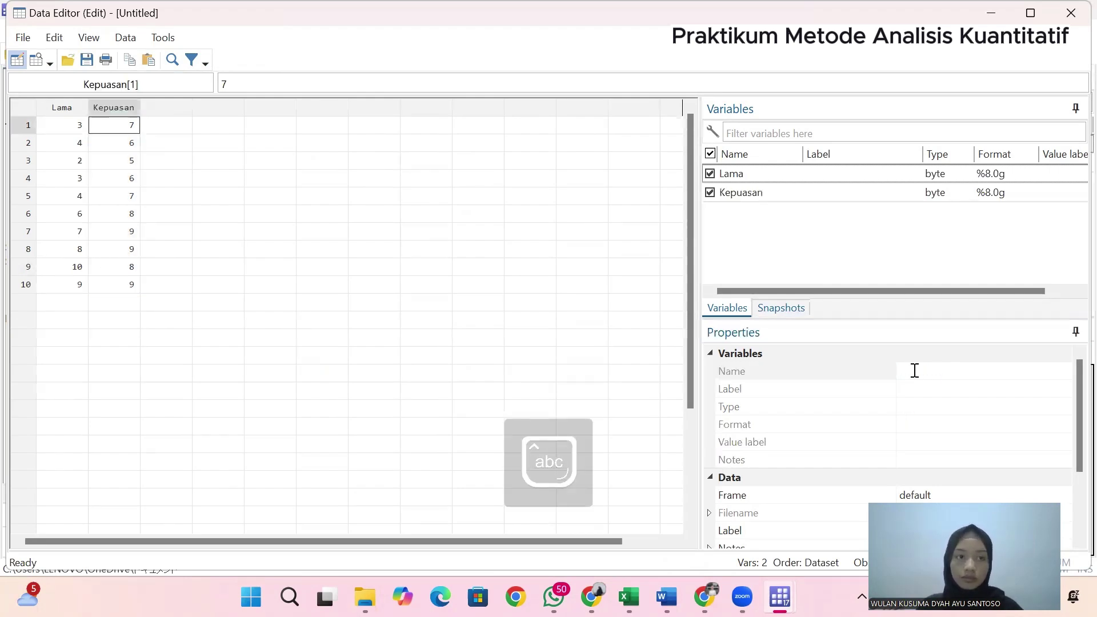
Return to the main Stata window and run a paired t test with the command ttest Lama= Kepuasan.
{"action": "mouse_move", "coordinate": [780, 597]}
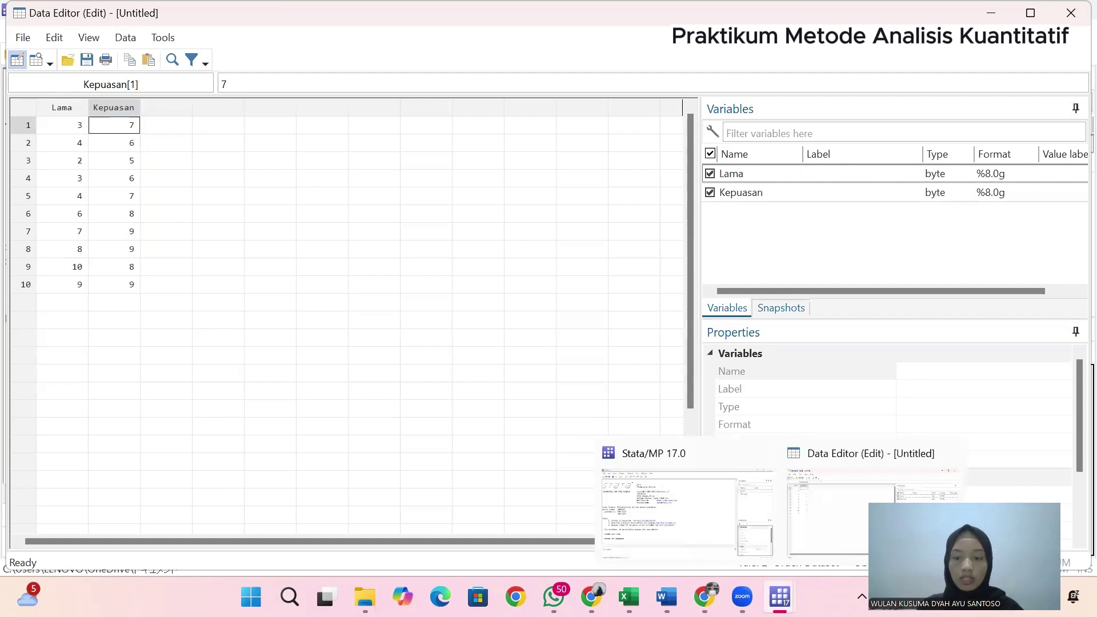
{"action": "left_click", "coordinate": [711, 527]}
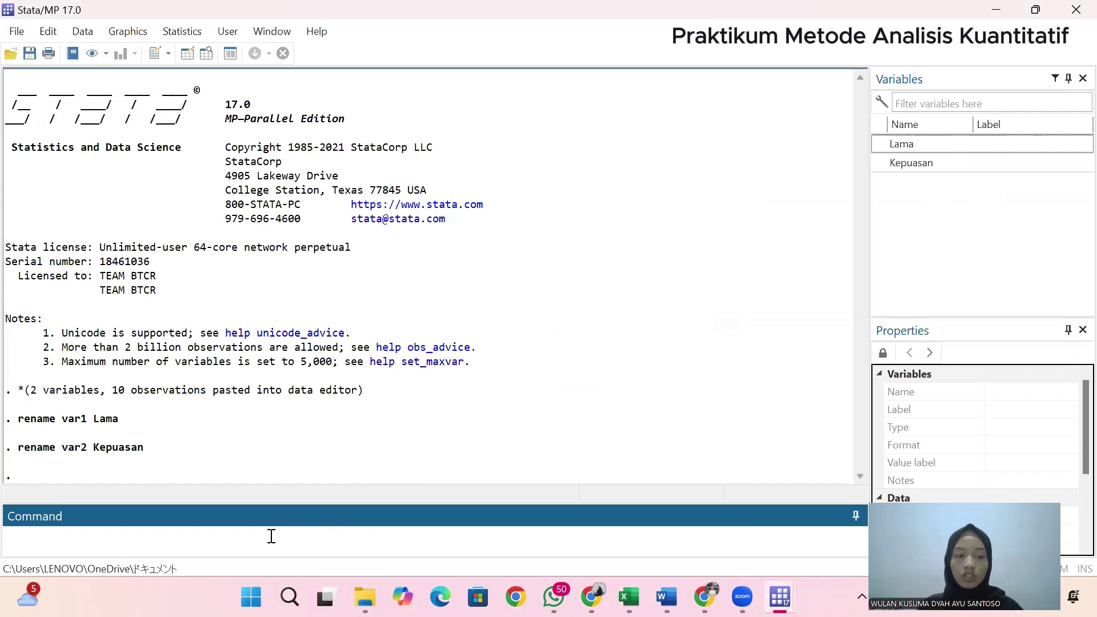
{"action": "type", "text": "ttest"}
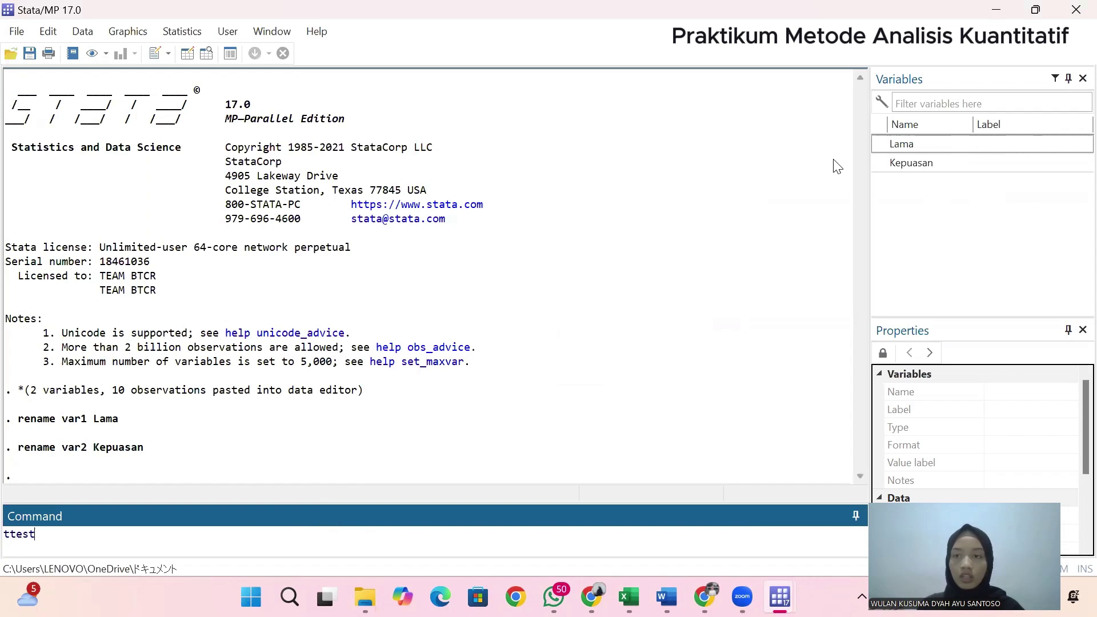
{"action": "left_click", "coordinate": [880, 149]}
{"action": "left_click", "coordinate": [881, 147]}
{"action": "type", "text": "="}
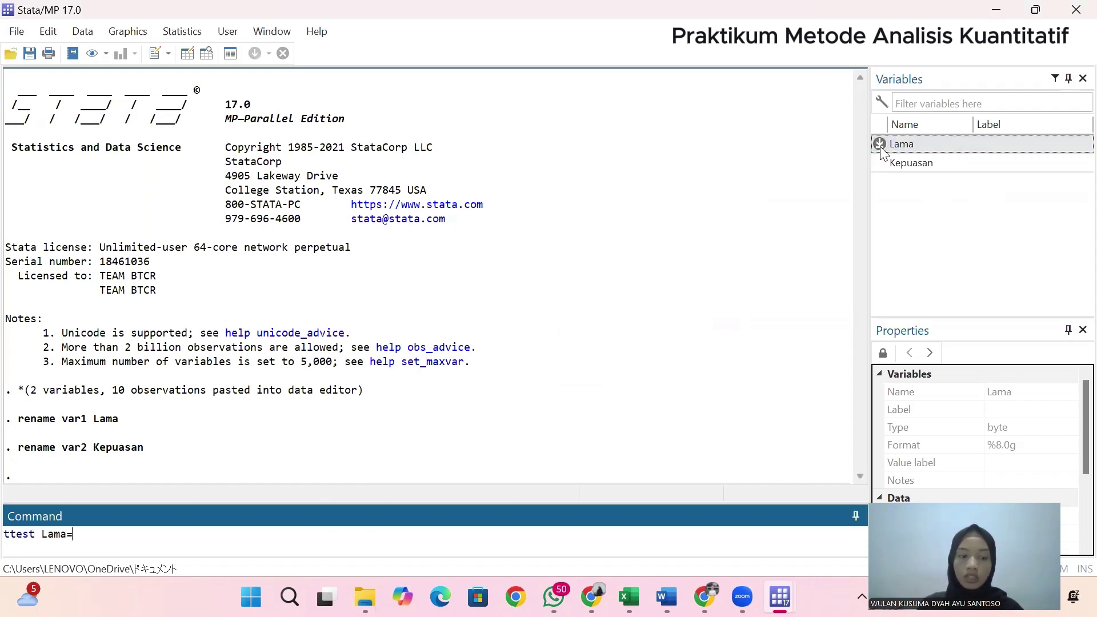
{"action": "left_click", "coordinate": [883, 169]}
{"action": "left_click", "coordinate": [881, 164]}
{"action": "key", "text": "Return"}
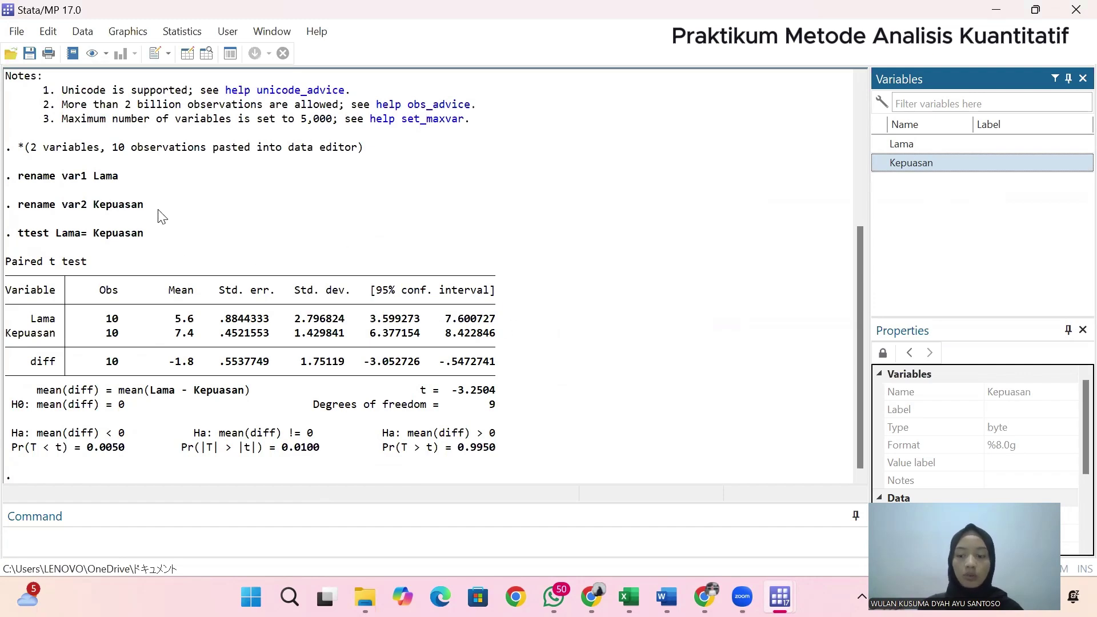
Read the written interpretation of the t-test in Document1 in Word, then switch back to the Stata results.
{"action": "mouse_move", "coordinate": [666, 597]}
{"action": "left_click", "coordinate": [665, 542]}
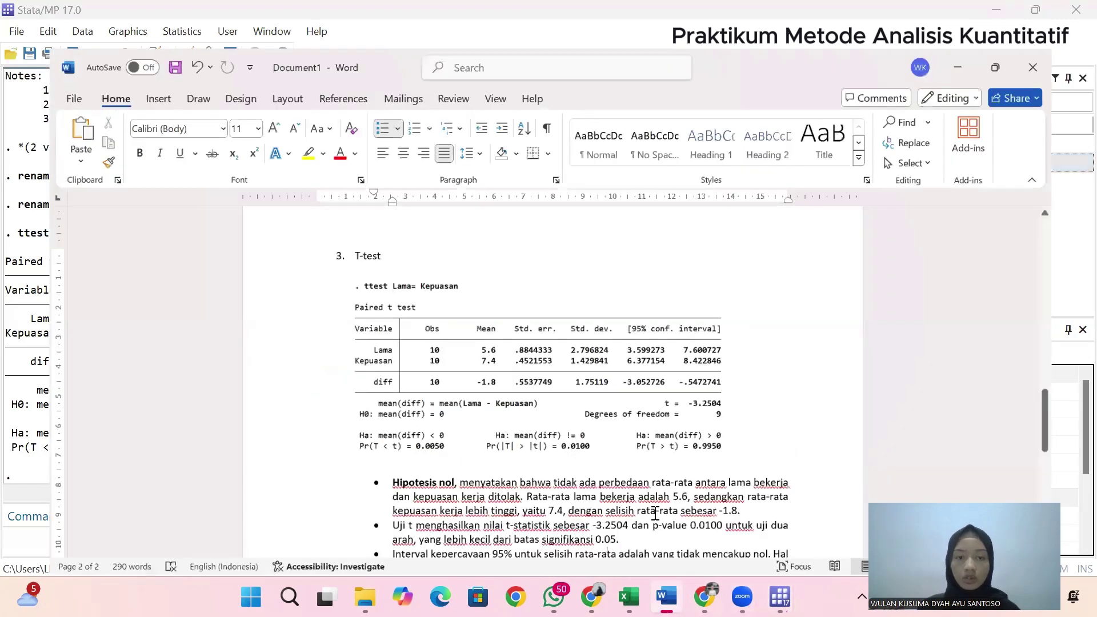
{"action": "scroll", "coordinate": [600, 412], "scroll_direction": "down", "scroll_amount": 2}
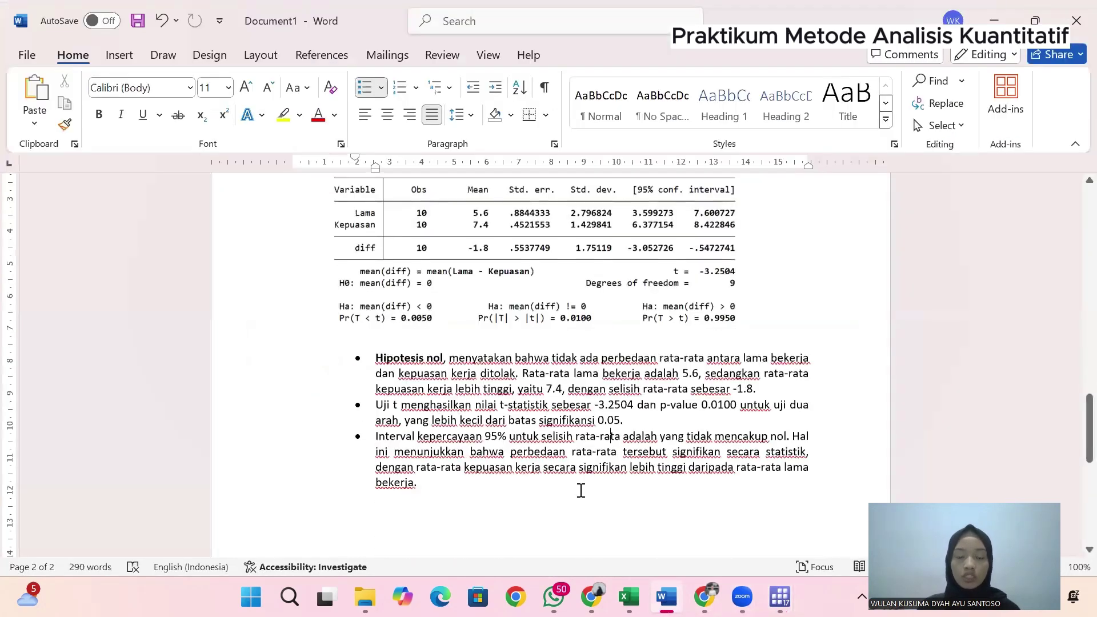
{"action": "scroll", "coordinate": [580, 490], "scroll_direction": "up", "scroll_amount": 1}
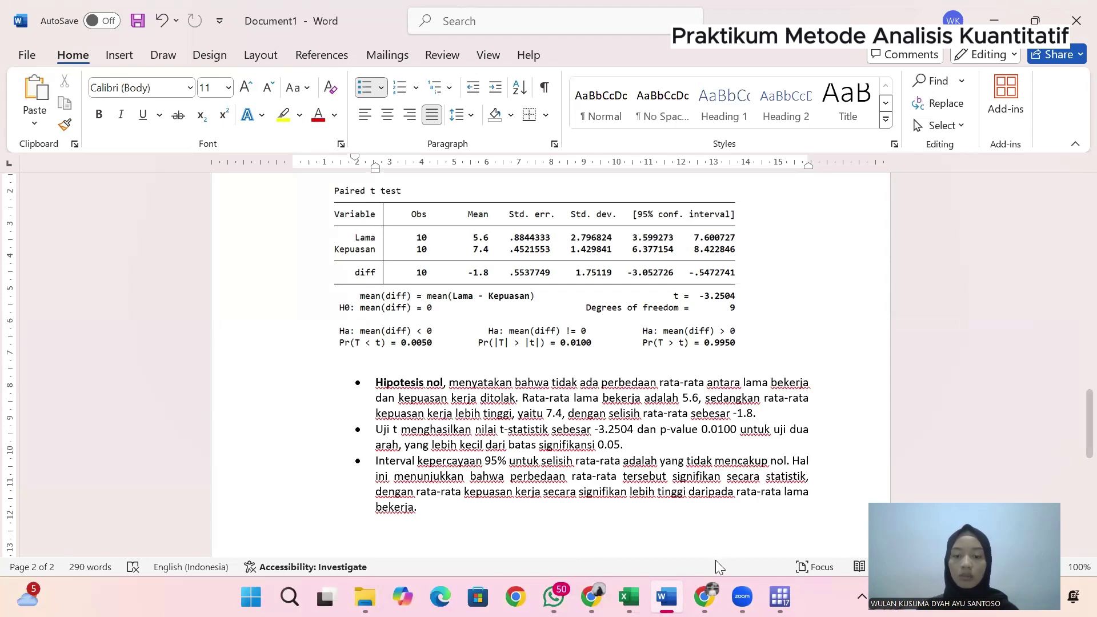
{"action": "mouse_move", "coordinate": [742, 580]}
{"action": "left_click", "coordinate": [779, 597]}
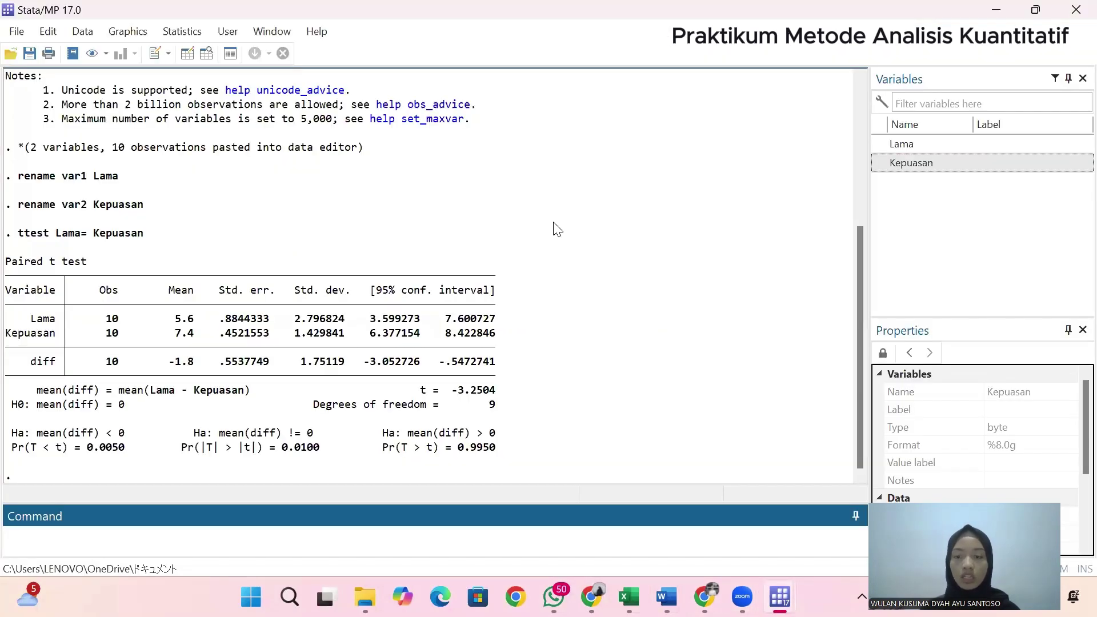